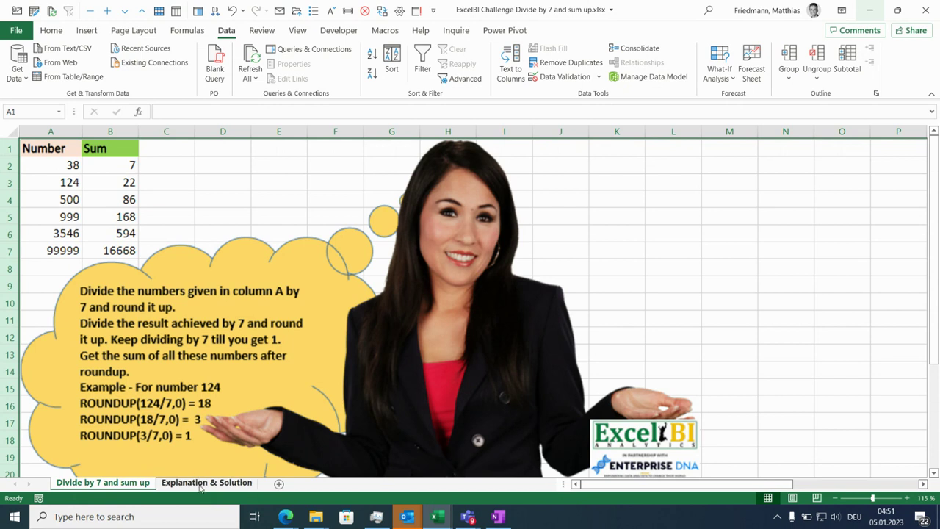
- On the Explanation & Solution sheet, enter the heading "divide" in cell D1
{"action": "left_click", "coordinate": [200, 483]}
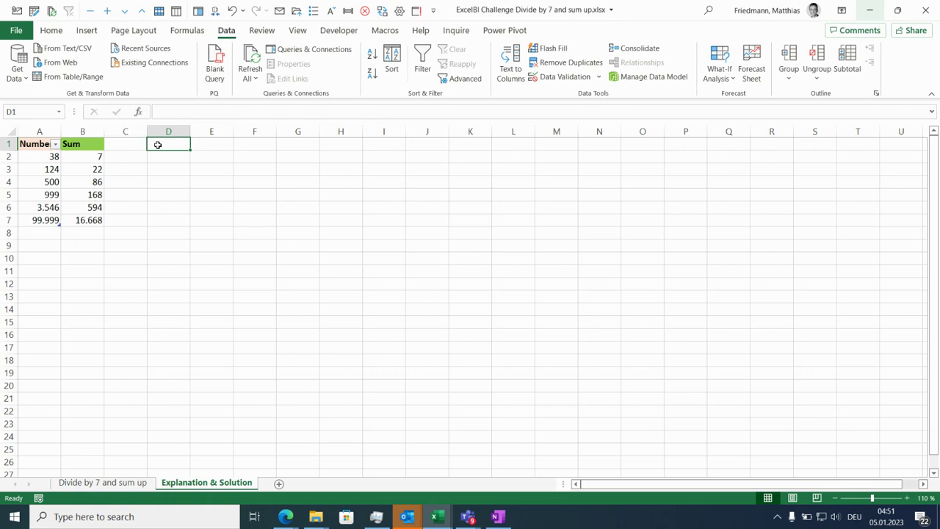
{"action": "type", "text": "div"}
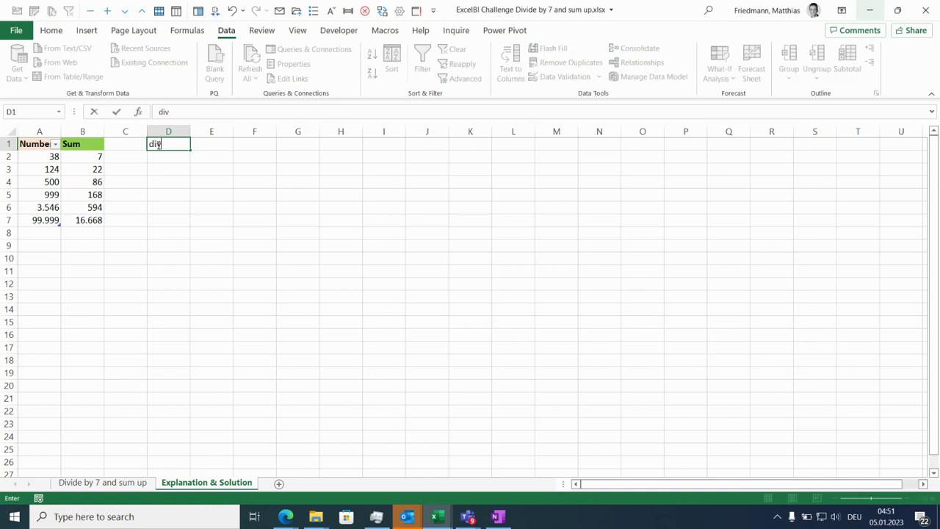
{"action": "type", "text": "ide"}
{"action": "key", "text": "Return"}
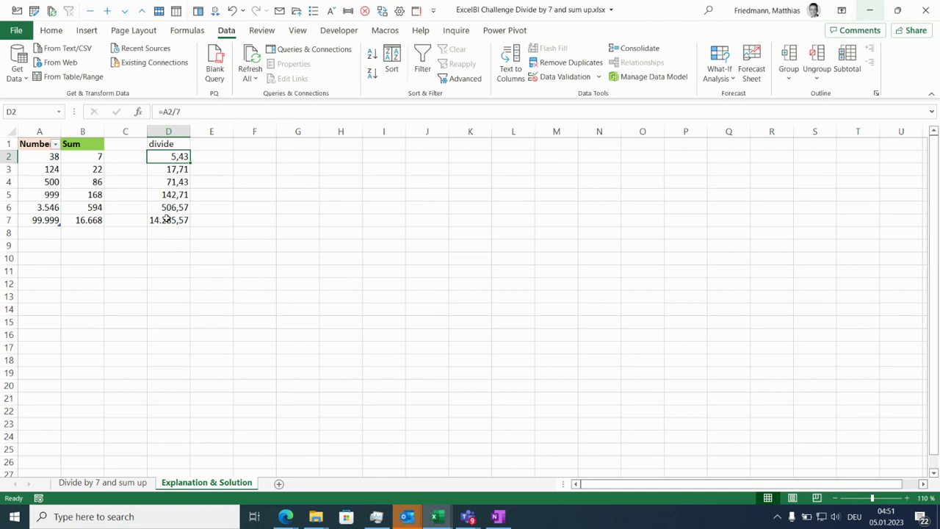
- Enter the heading "round up" in cell E1
{"action": "left_click", "coordinate": [200, 145]}
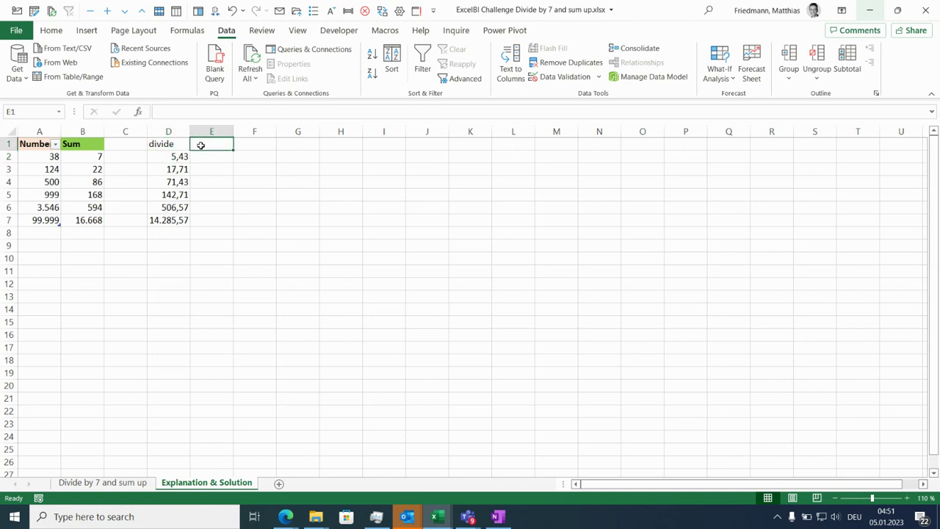
{"action": "type", "text": "round"}
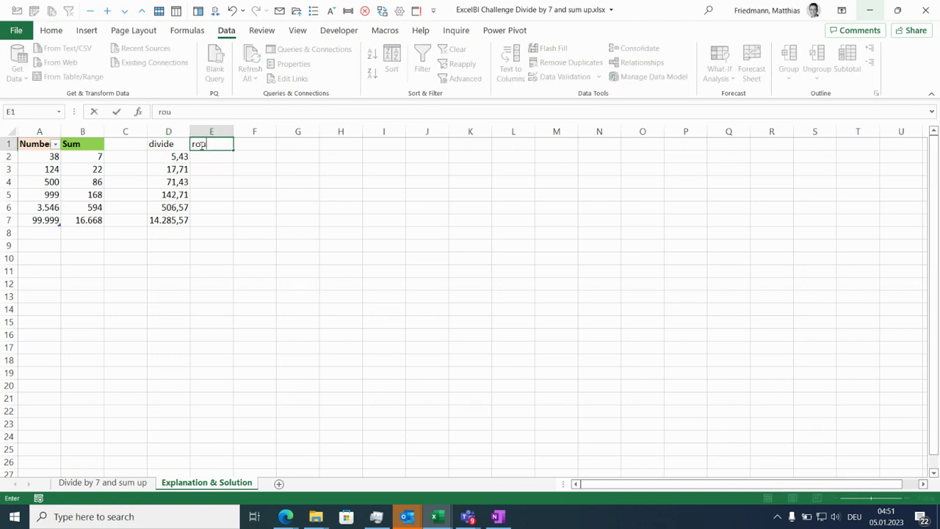
{"action": "type", "text": " up"}
{"action": "key", "text": "Return"}
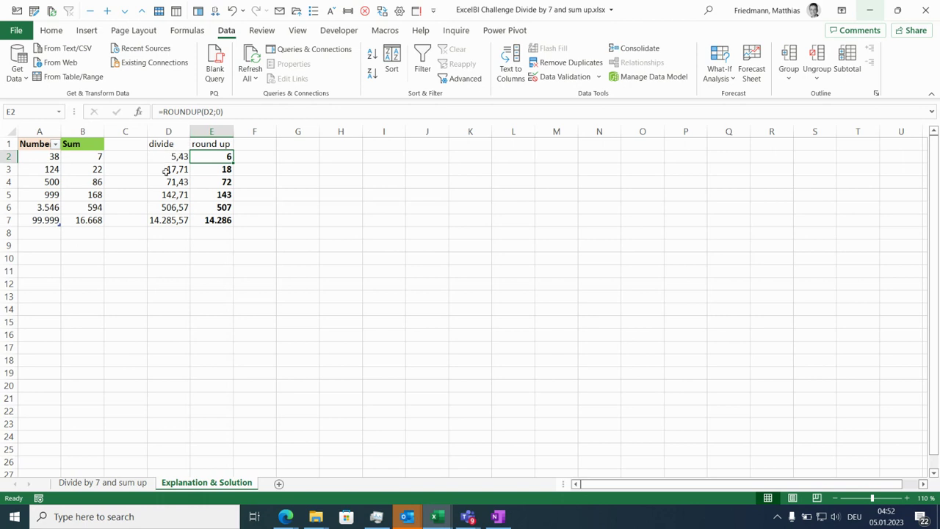
- Show the 2nd and 3rd division rounds by selecting I1 and M1, and highlight the summed values for the first two numbers using C2 and C3
{"action": "left_click", "coordinate": [373, 146]}
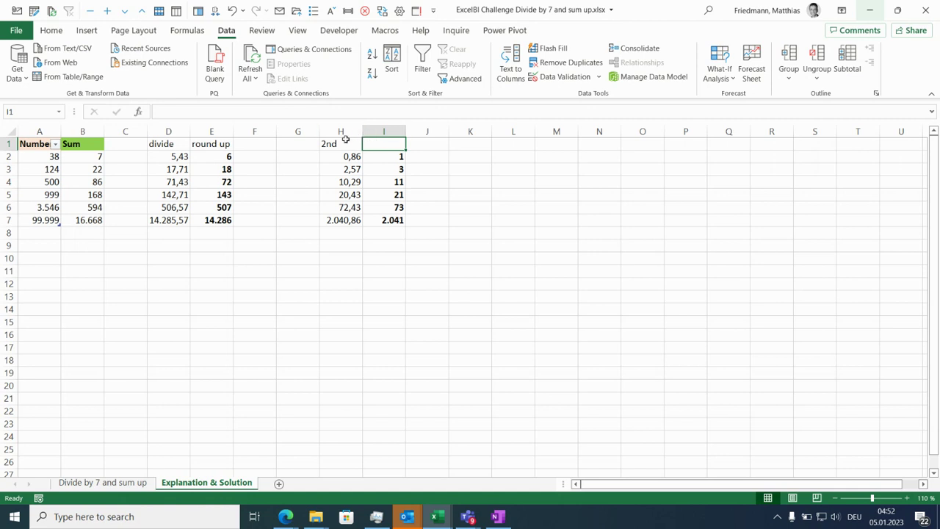
{"action": "left_click", "coordinate": [125, 157]}
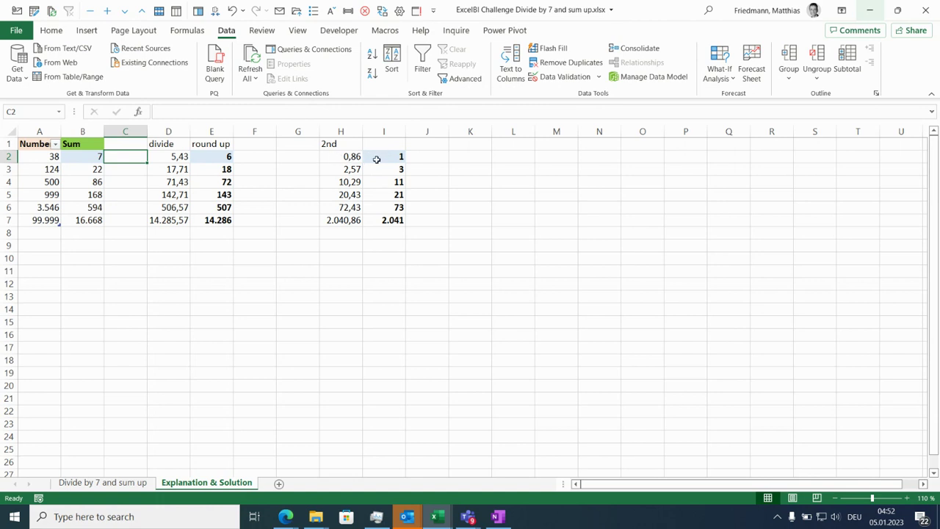
{"action": "left_click", "coordinate": [546, 144]}
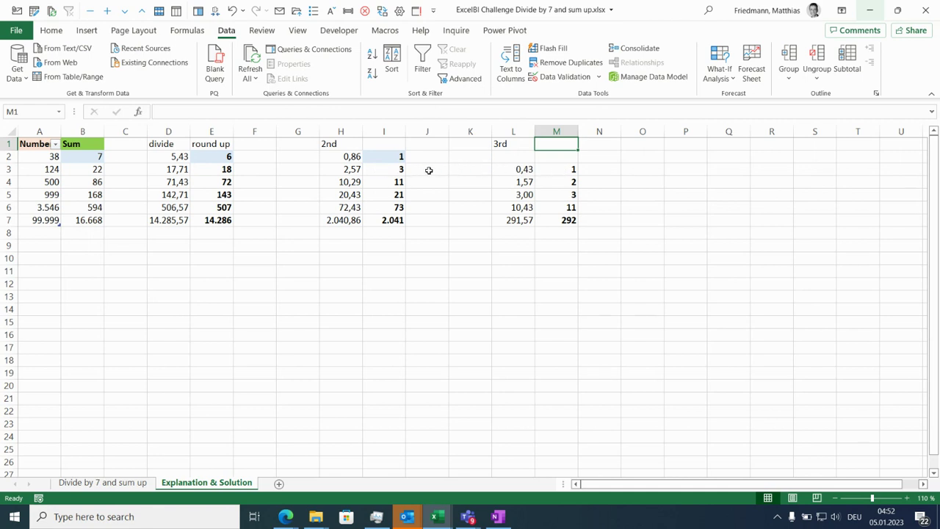
{"action": "left_click", "coordinate": [125, 170]}
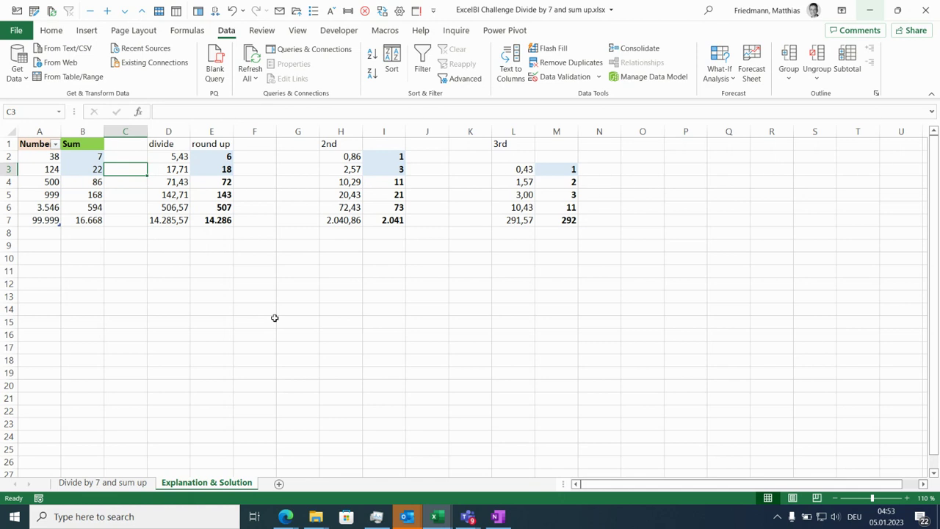
- Load the Number table into Power Query and start a custom column with the formula [Number] / 7
{"action": "left_click", "coordinate": [45, 156]}
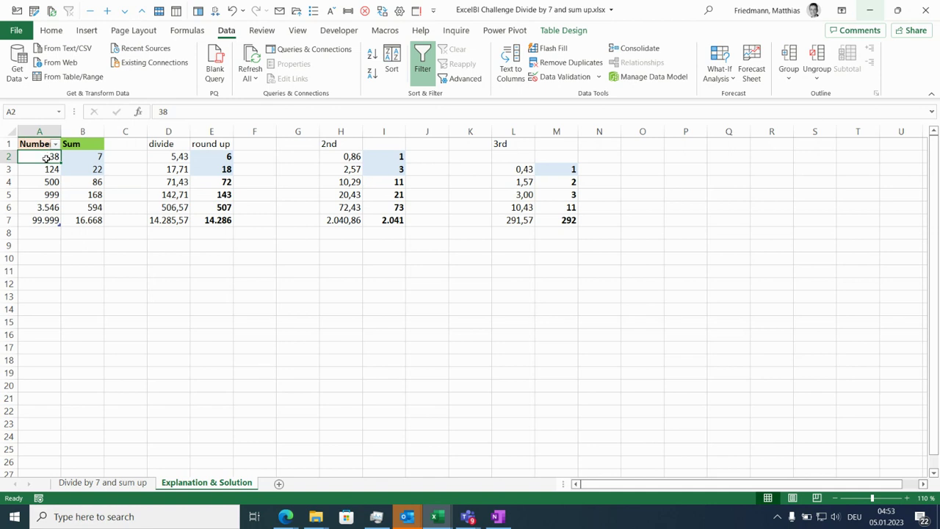
{"action": "left_click", "coordinate": [73, 77]}
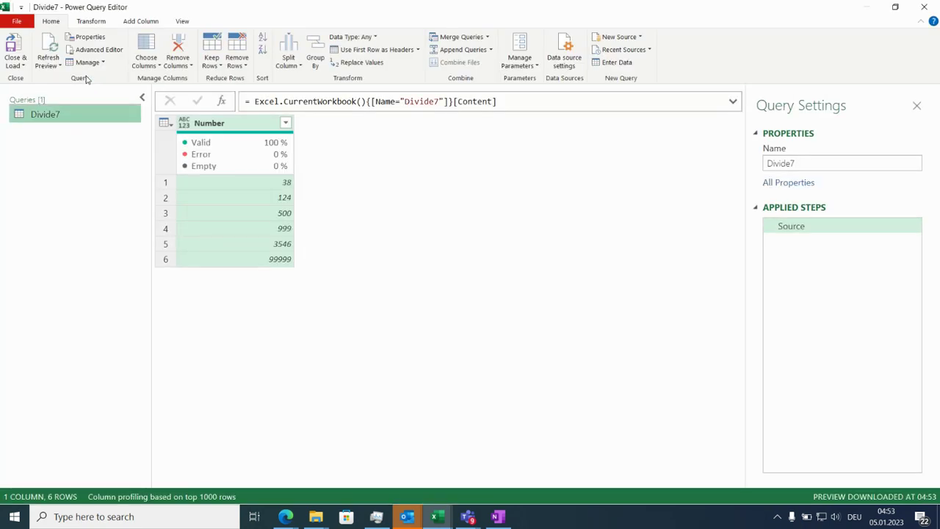
{"action": "left_click", "coordinate": [143, 22]}
{"action": "left_click", "coordinate": [63, 59]}
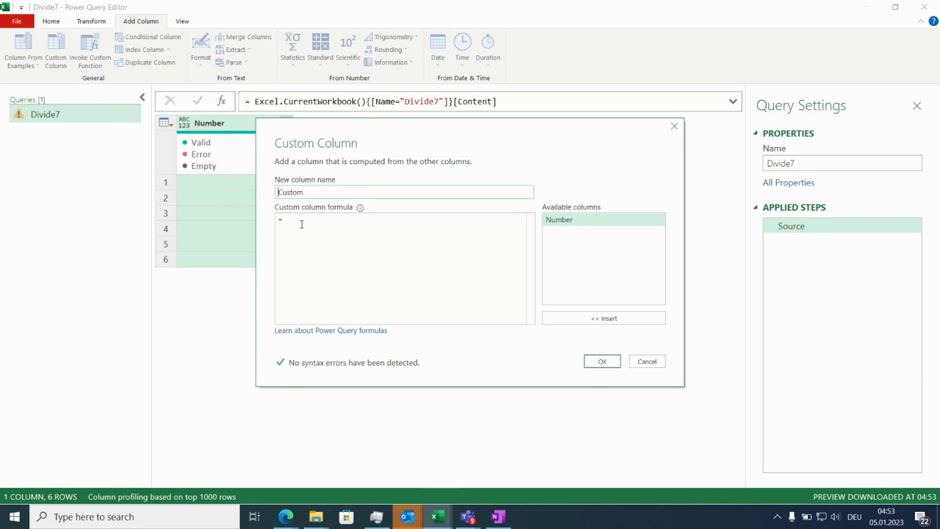
{"action": "left_click", "coordinate": [302, 222]}
{"action": "double_click", "coordinate": [582, 221]}
{"action": "type", "text": "/ "}
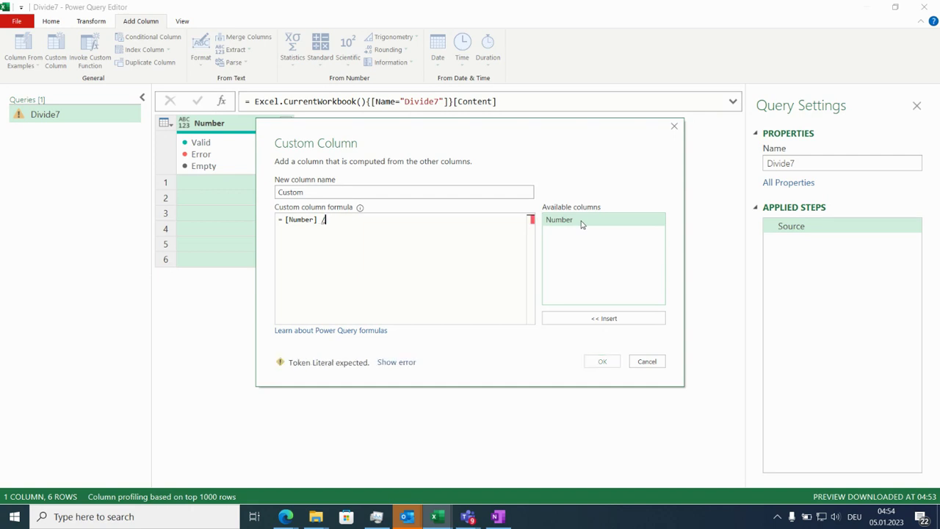
{"action": "type", "text": "7"}
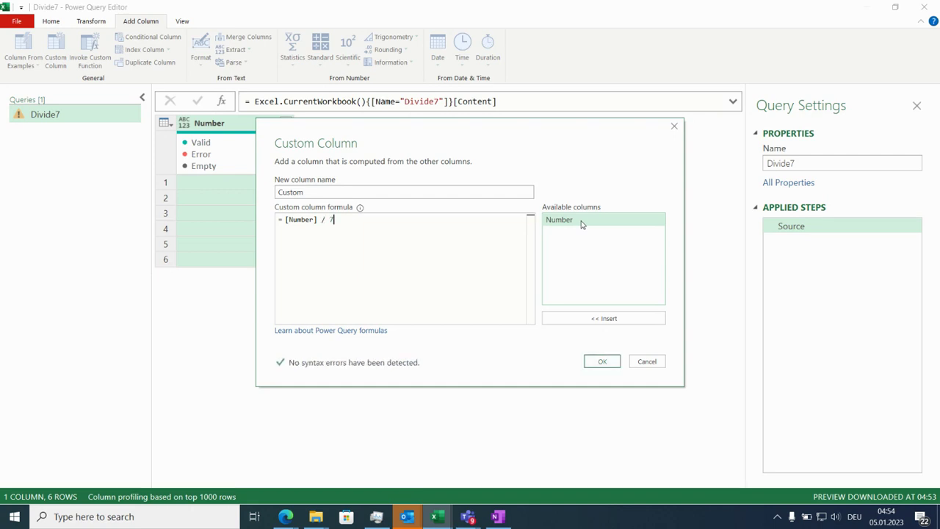
- Wrap the division in Number.RoundUp so the formula reads Number.RoundUp([Number] / 7), and add the custom column
{"action": "left_click", "coordinate": [286, 222]}
{"action": "type", "text": "numberr"}
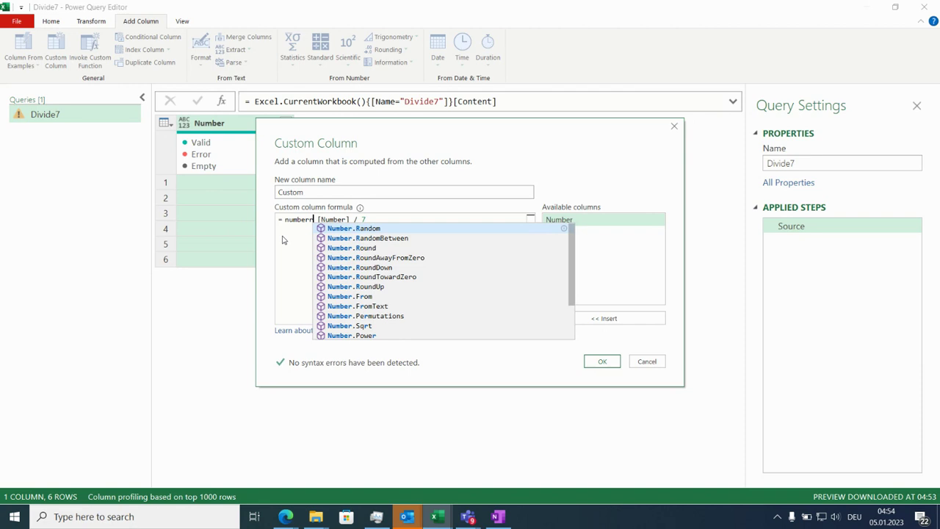
{"action": "type", "text": "ou"}
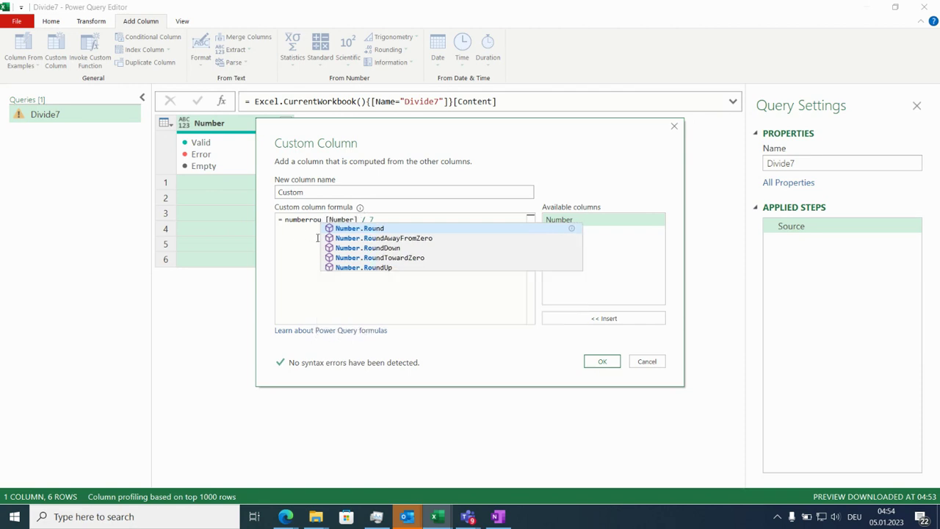
{"action": "left_click", "coordinate": [361, 267]}
{"action": "type", "text": "("}
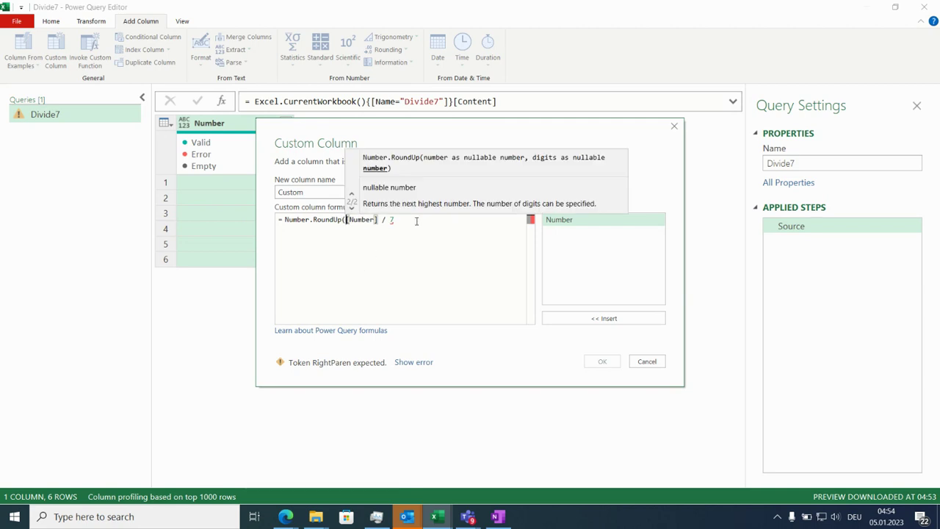
{"action": "left_click", "coordinate": [416, 221]}
{"action": "type", "text": ")"}
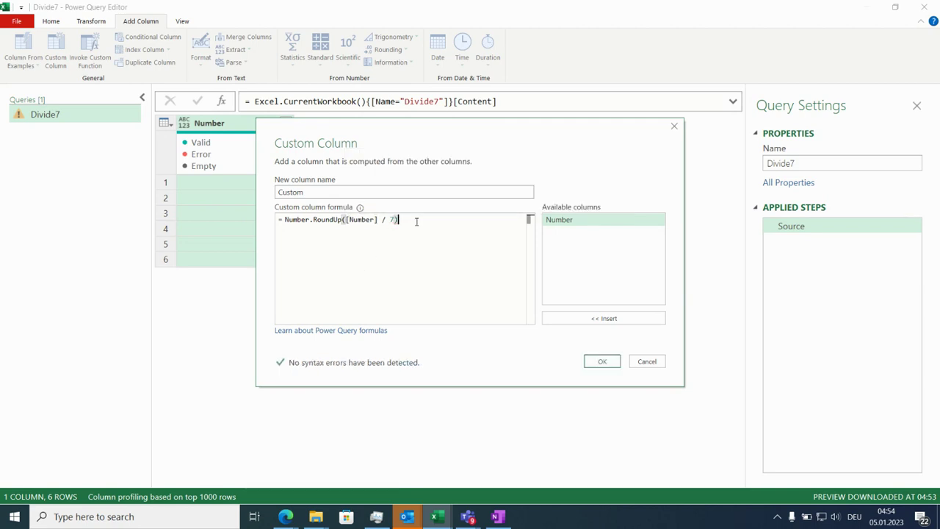
{"action": "left_click", "coordinate": [603, 362]}
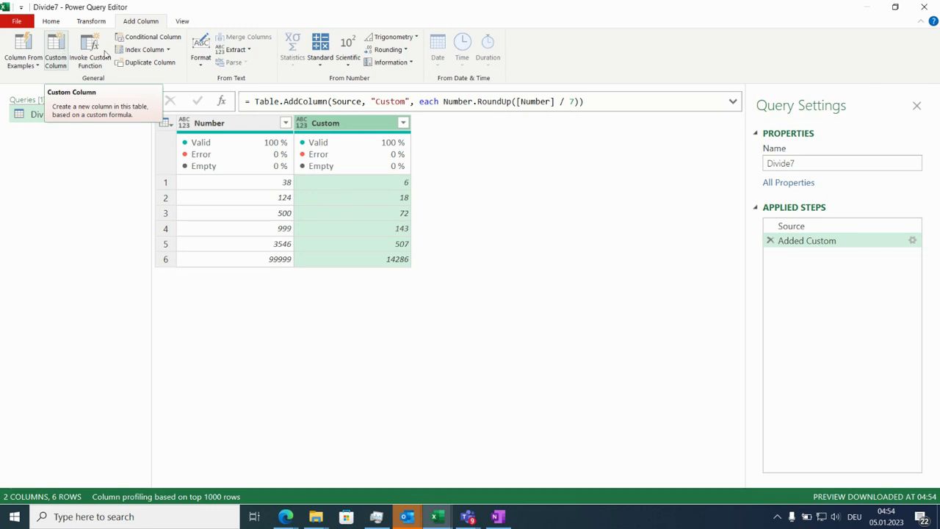
- Reopen the Added Custom step's formula and insert List.Generate( on its own line above the rounding expression
{"action": "left_click", "coordinate": [811, 245]}
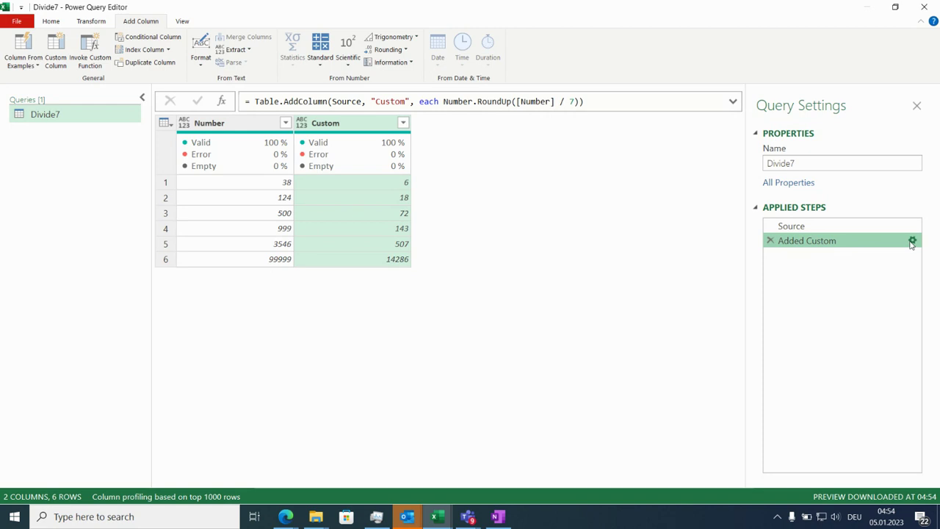
{"action": "left_click", "coordinate": [912, 242]}
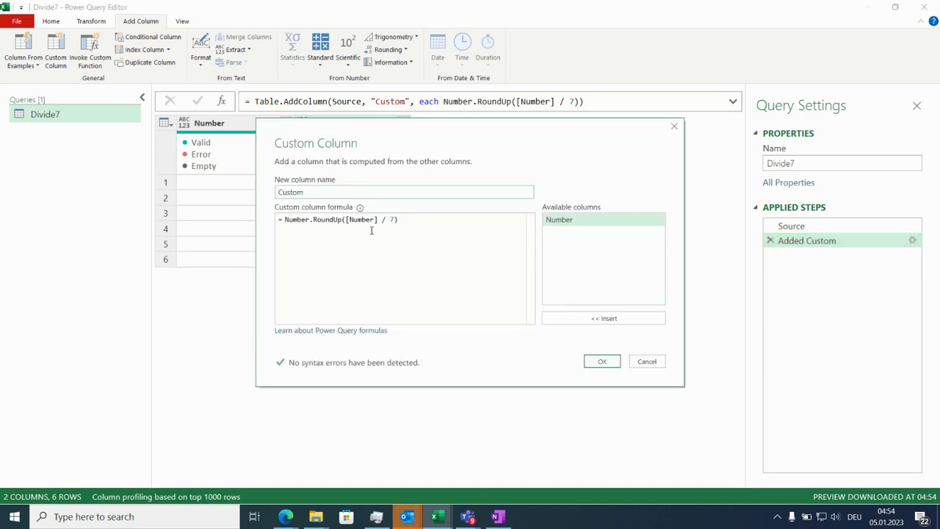
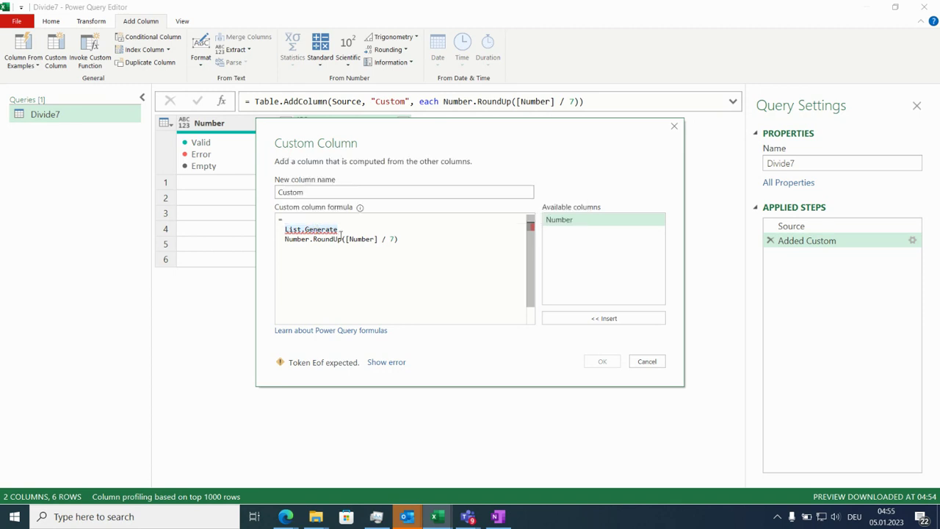
{"action": "type", "text": "("}
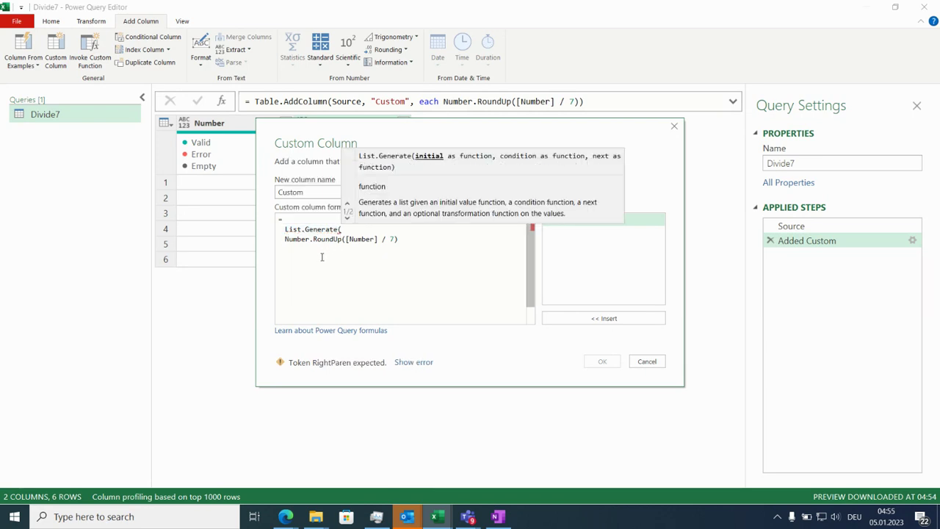
- Turn the rounding expression into List.Generate's initial argument: ()=> [n = Number.RoundUp([Number] / 7)], followed by a new line
{"action": "left_click", "coordinate": [286, 239]}
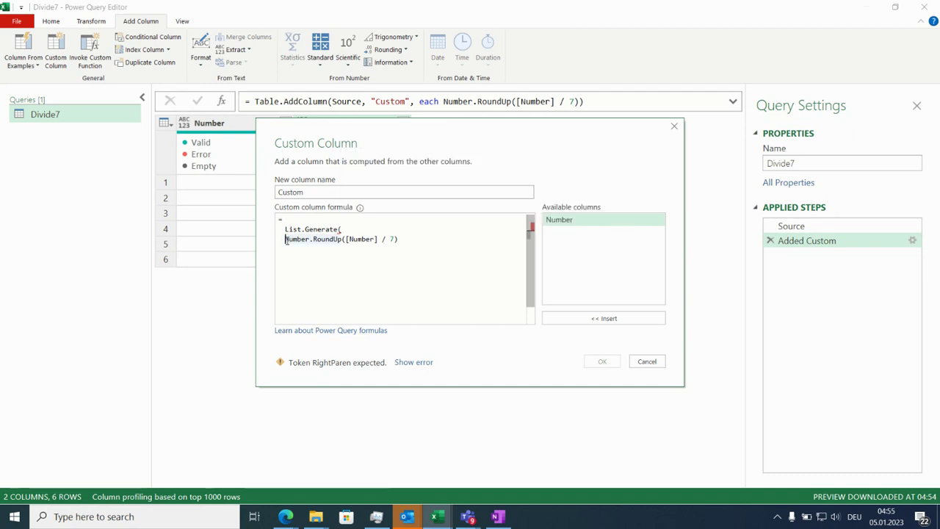
{"action": "type", "text": "()"}
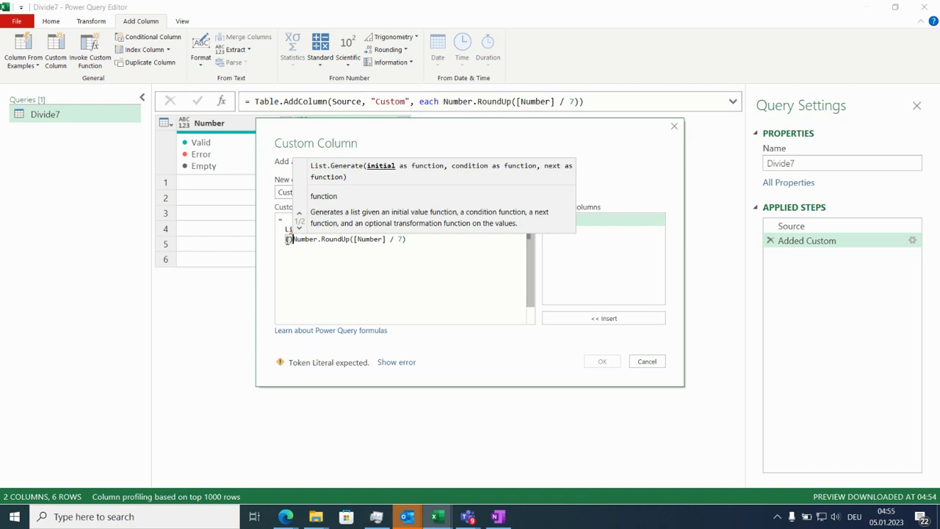
{"action": "type", "text": "=>"}
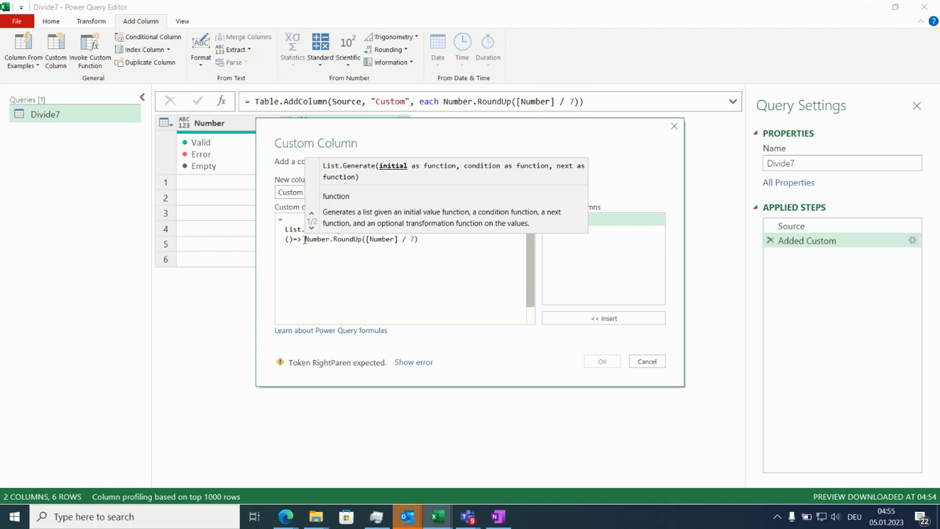
{"action": "type", "text": "["}
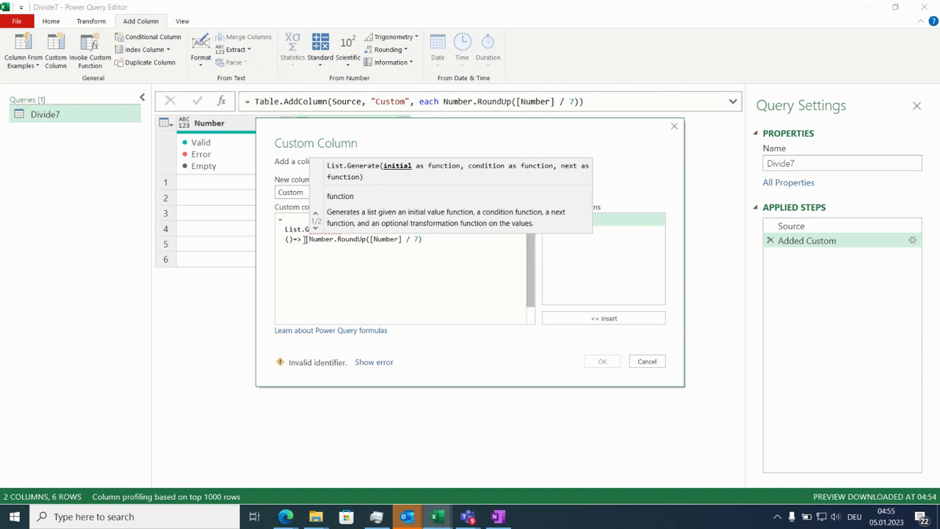
{"action": "type", "text": "n "}
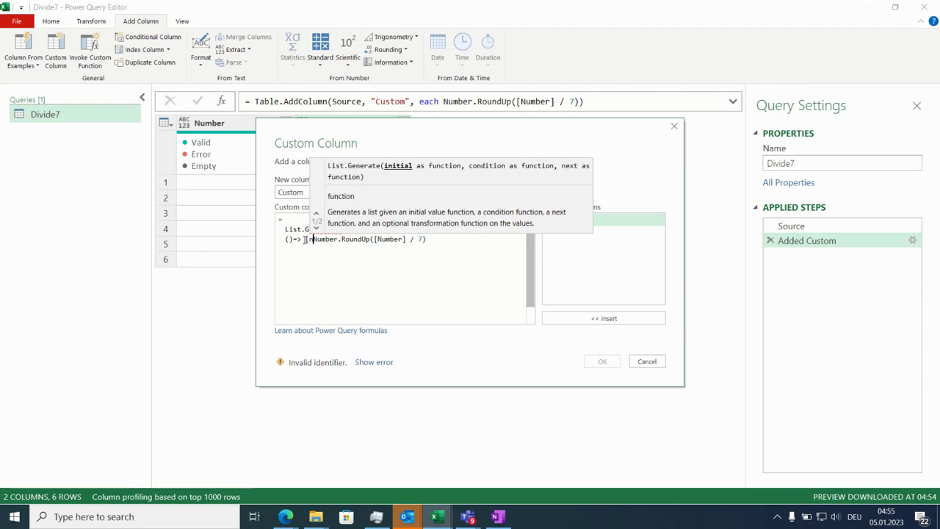
{"action": "type", "text": "="}
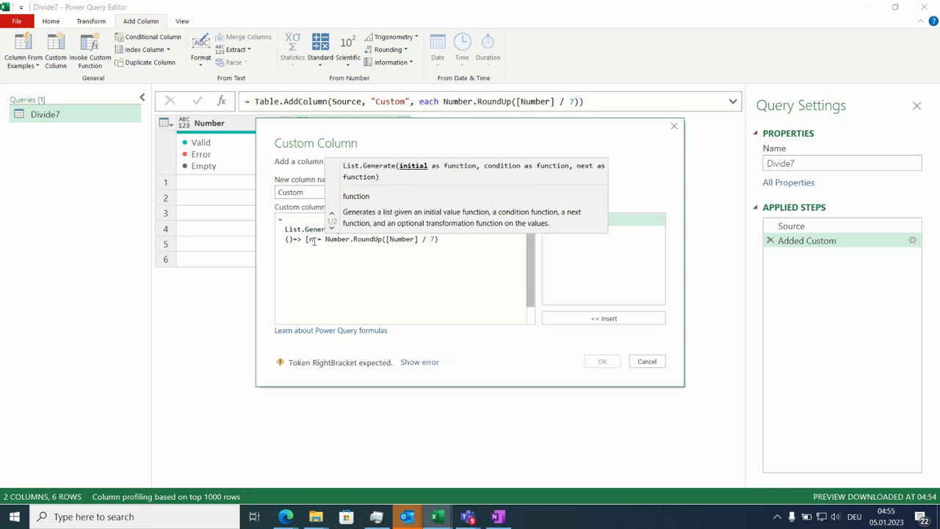
{"action": "left_click", "coordinate": [443, 239]}
{"action": "type", "text": "]"}
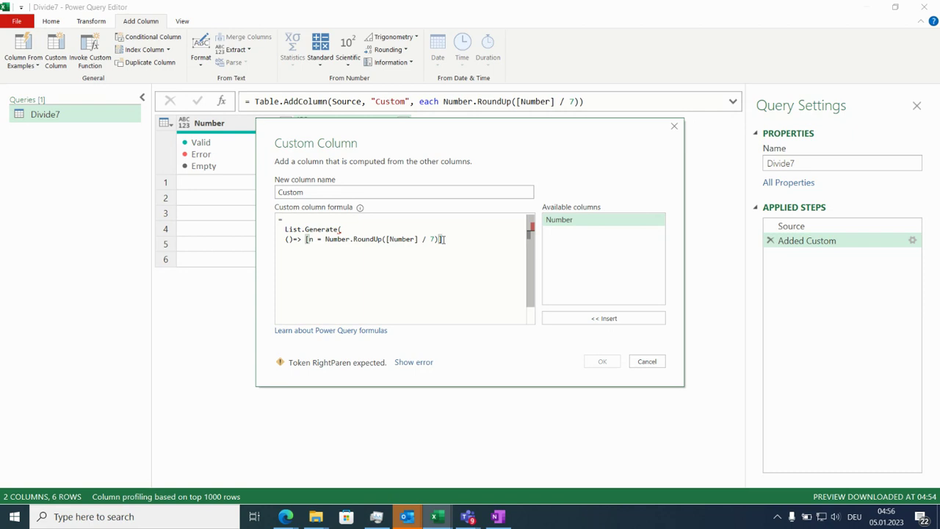
{"action": "type", "text": ","}
{"action": "key", "text": "Return"}
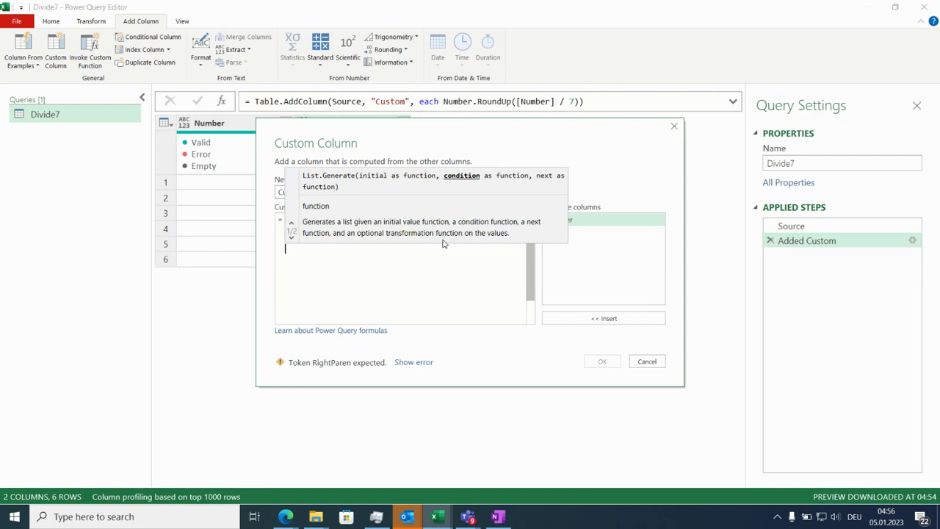
- Add List.Generate's condition argument each [n] > 1, followed by a comma and a new line
{"action": "type", "text": "each "}
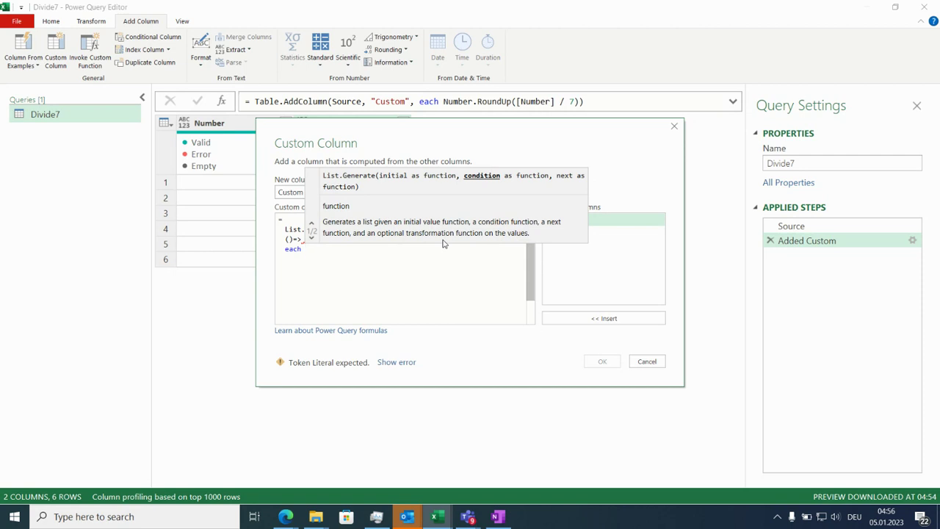
{"action": "type", "text": "["}
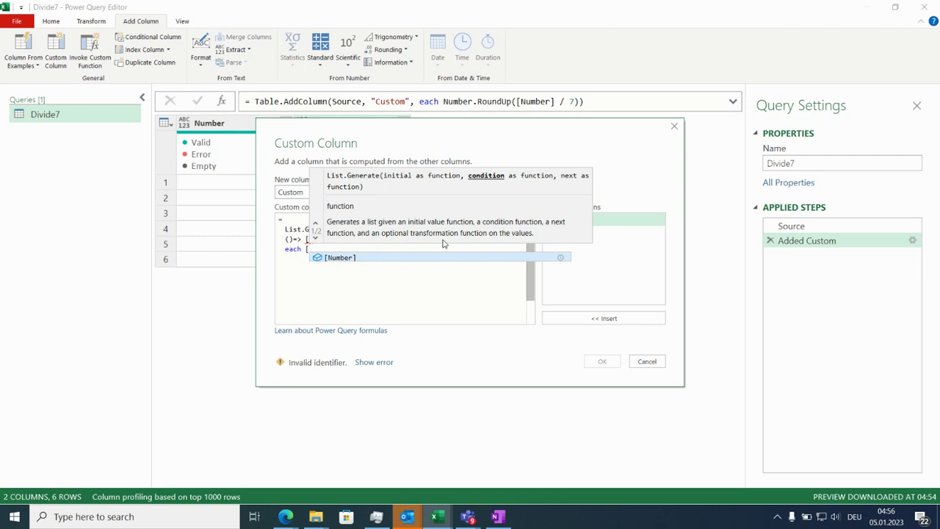
{"action": "type", "text": "n]"}
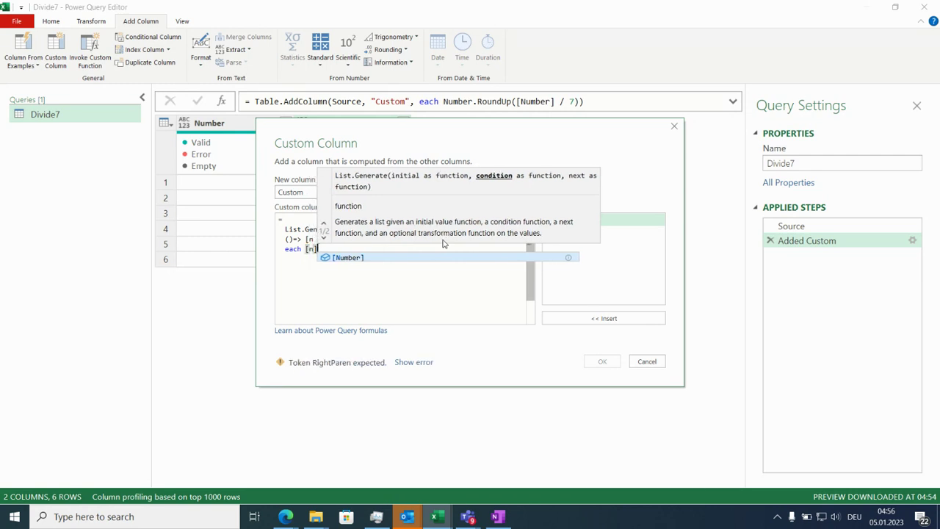
{"action": "type", "text": " >"}
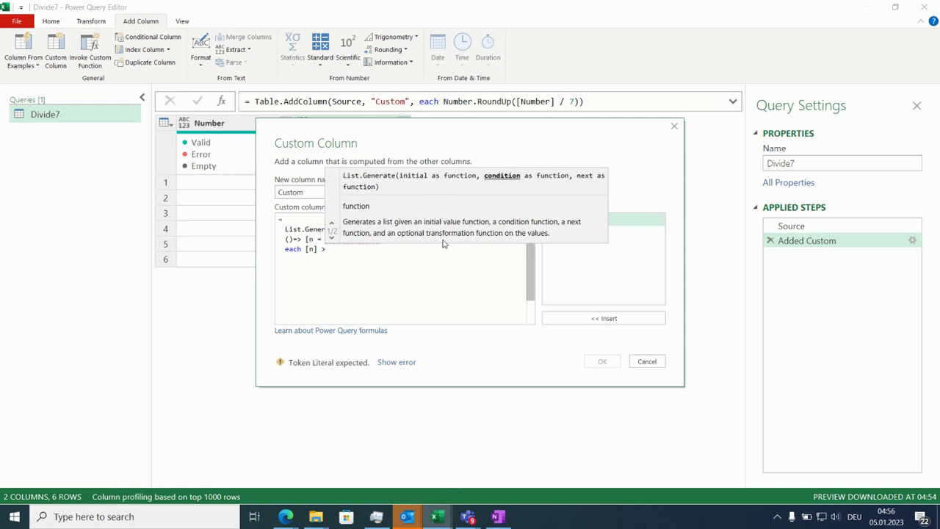
{"action": "type", "text": " 1"}
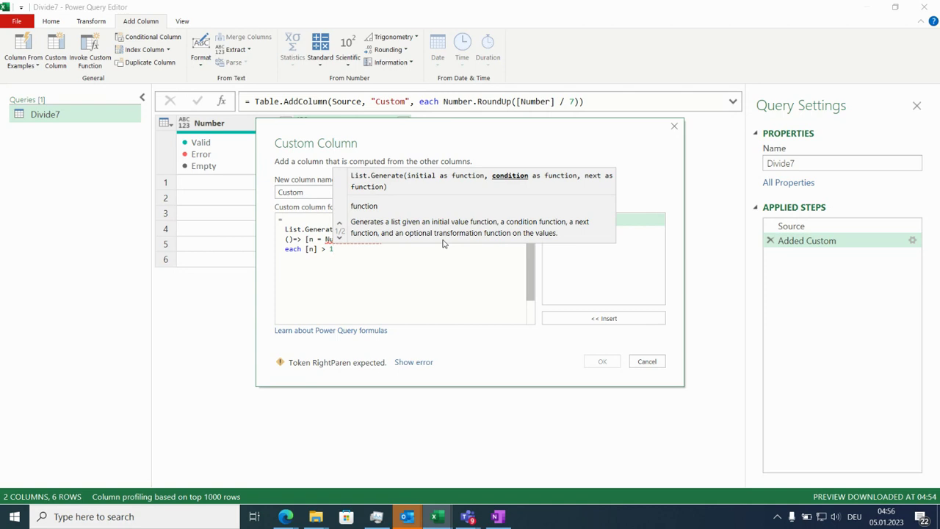
{"action": "type", "text": ","}
{"action": "key", "text": "Return"}
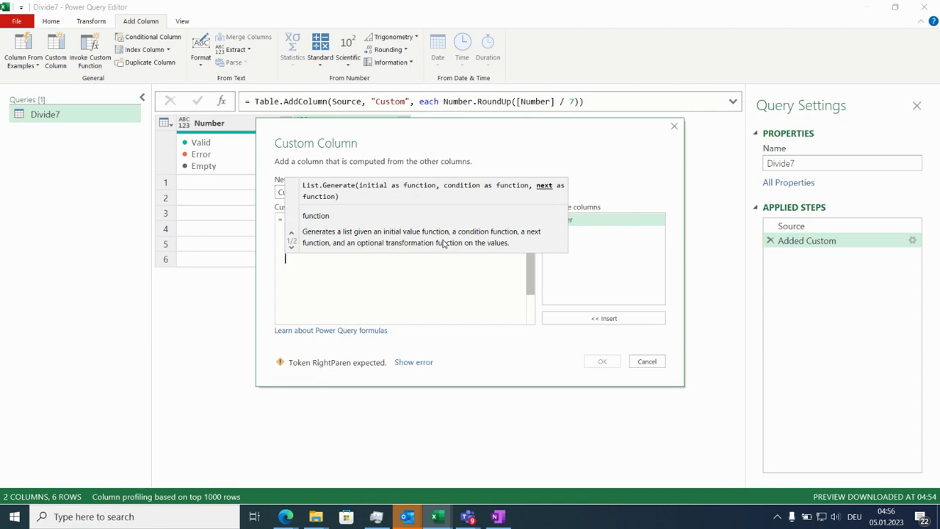
- Add List.Generate's next argument each [n = Number.RoundUp([n] / 7)], by reusing the initial record and replacing Number with n
{"action": "type", "text": "each"}
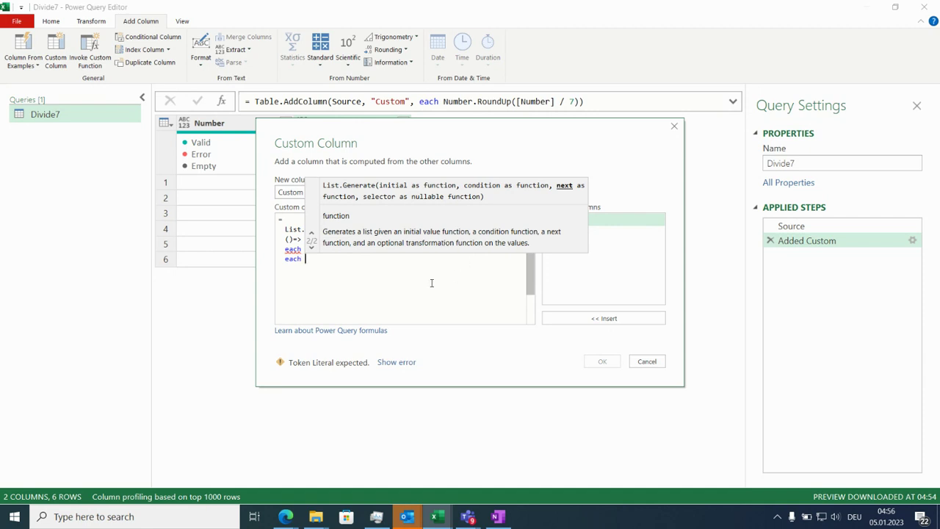
{"action": "left_click", "coordinate": [292, 229]}
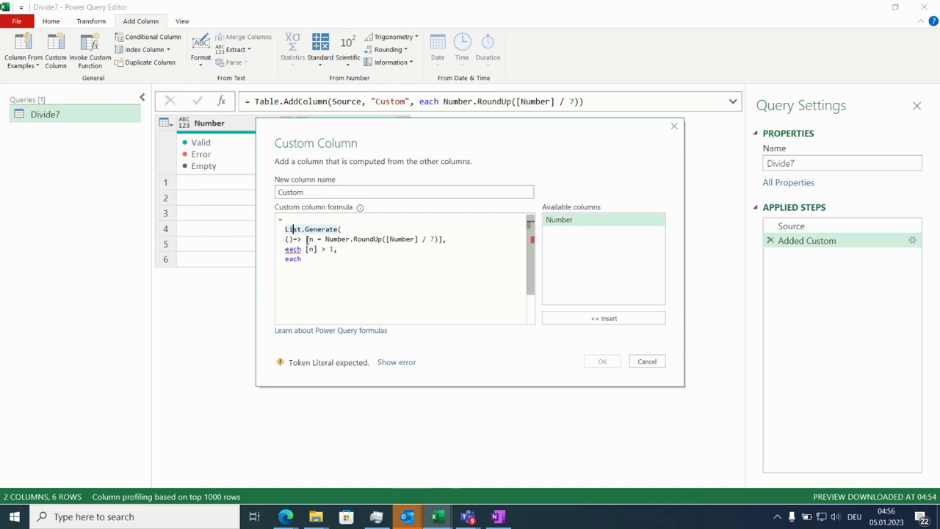
{"action": "left_click_drag", "start_coordinate": [305, 239], "coordinate": [446, 241]}
{"action": "key", "text": "ctrl+c"}
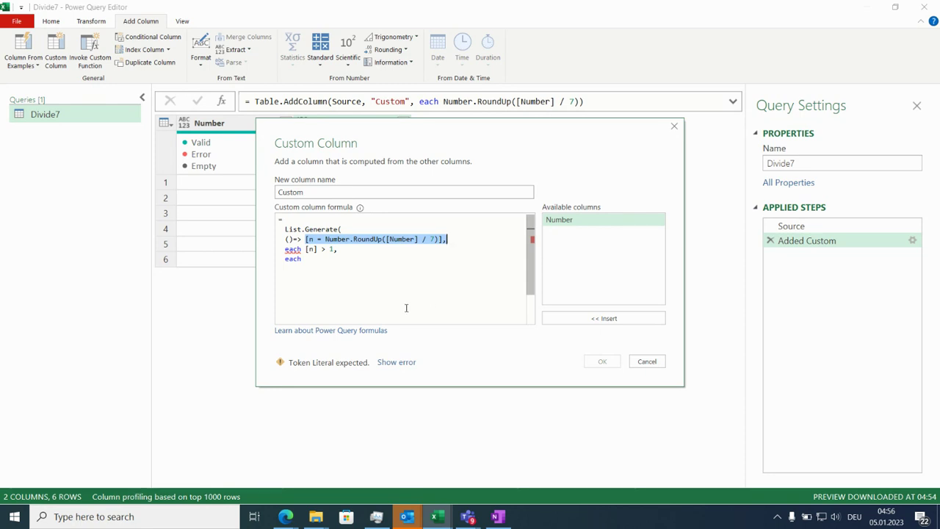
{"action": "left_click", "coordinate": [333, 265]}
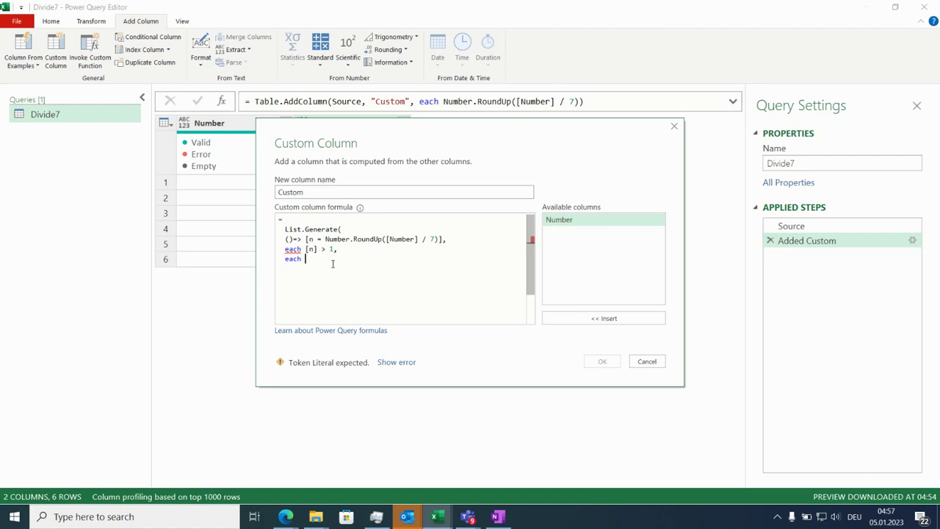
{"action": "key", "text": "ctrl+v"}
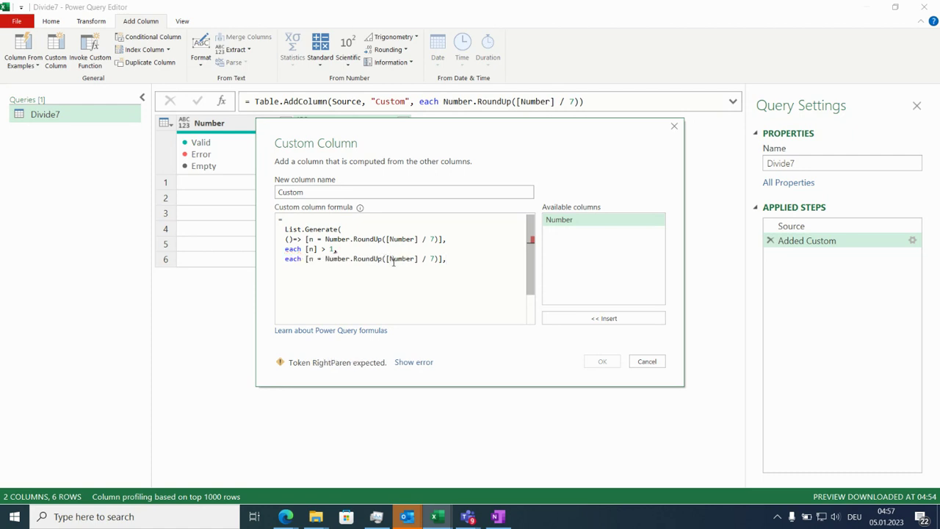
{"action": "left_click", "coordinate": [390, 258]}
{"action": "left_click_drag", "start_coordinate": [392, 259], "coordinate": [415, 263]}
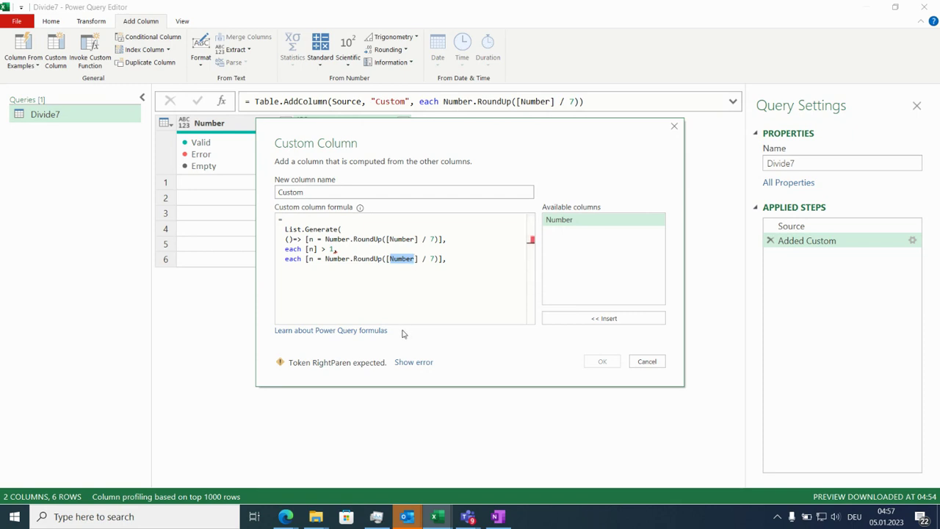
{"action": "type", "text": "n"}
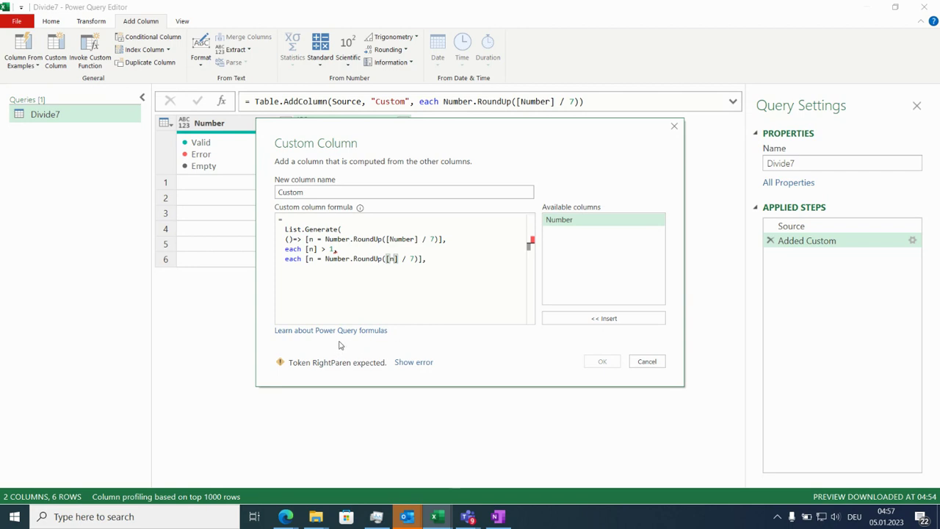
- Add the selector argument each [n] on a new line below the next argument
{"action": "left_click", "coordinate": [440, 258]}
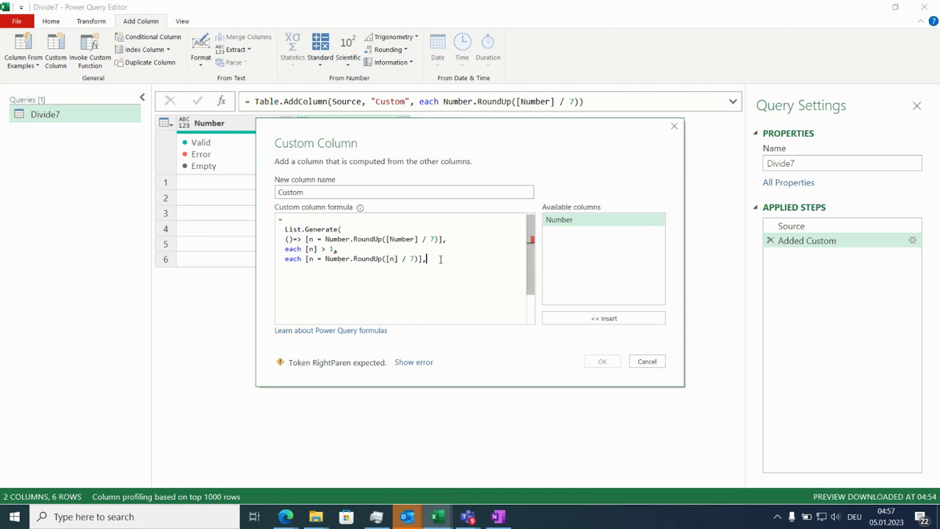
{"action": "key", "text": "Return"}
{"action": "type", "text": "each "}
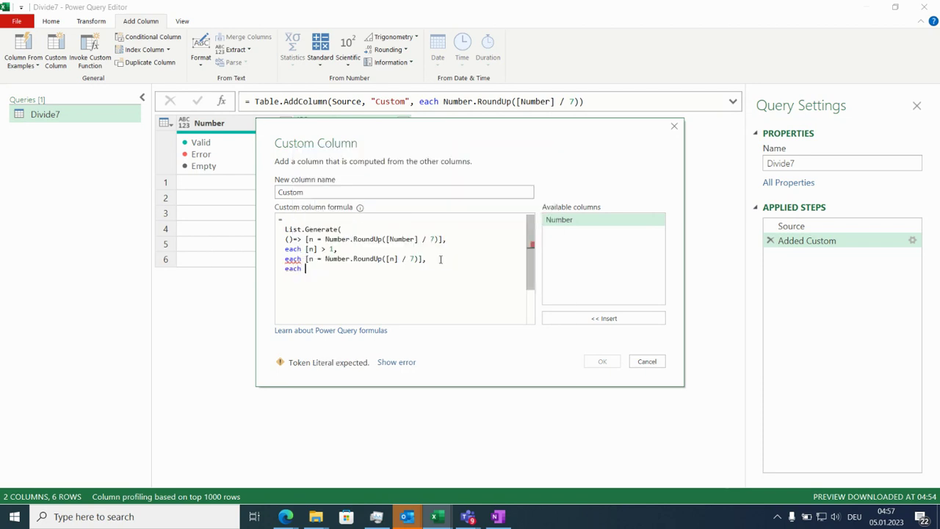
{"action": "type", "text": "["}
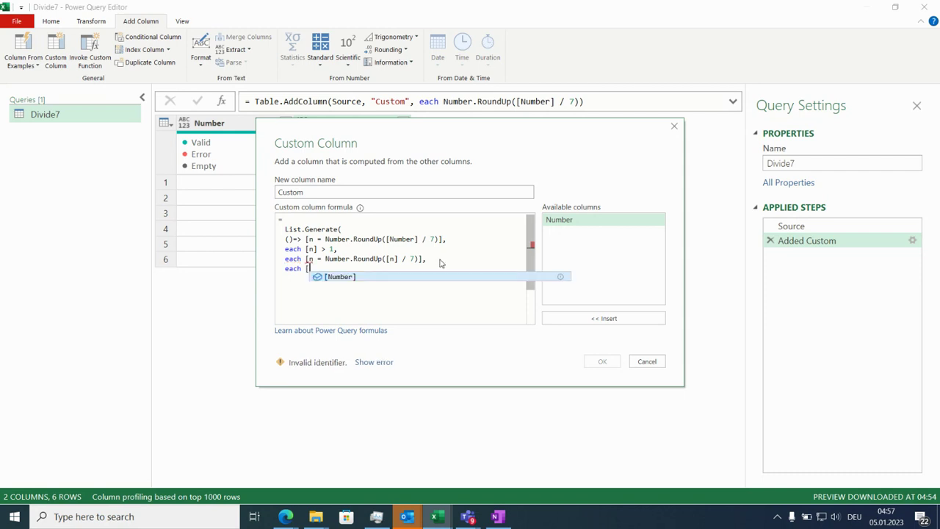
{"action": "type", "text": "n"}
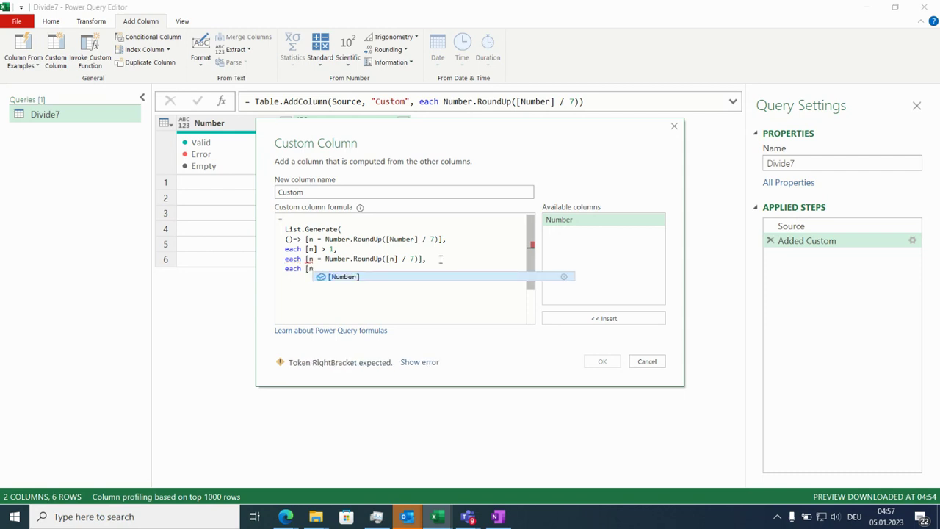
{"action": "type", "text": "]"}
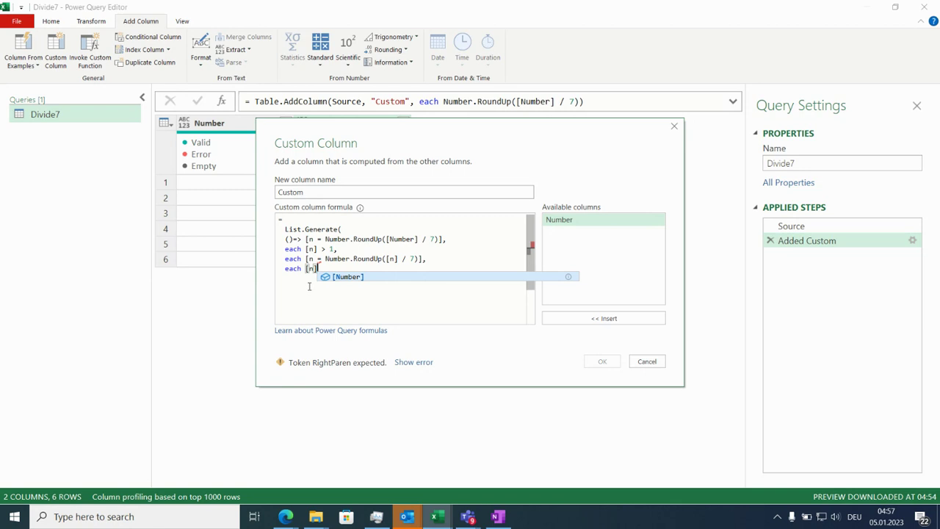
{"action": "key", "text": "Escape"}
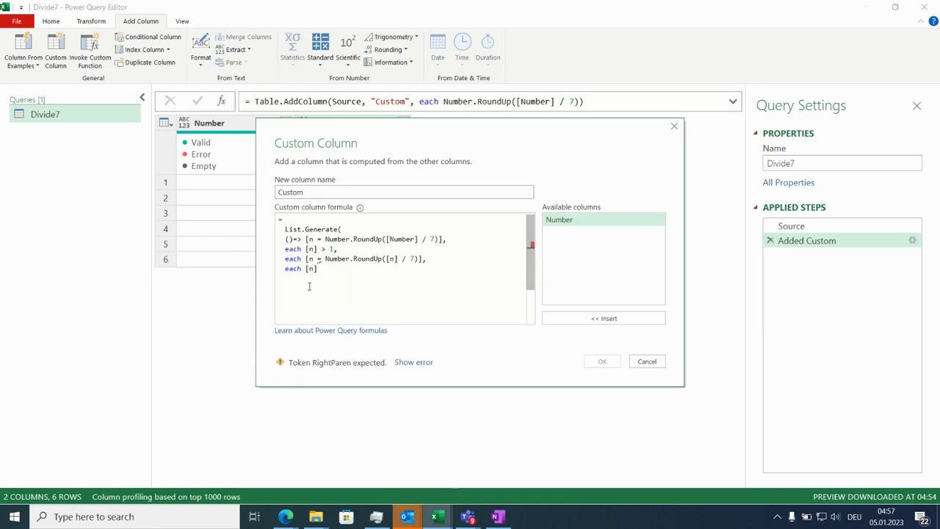
- Close List.Generate with a parenthesis on its own line, apply the formula, and preview the lists for 38, 124 and 500
{"action": "key", "text": "Return"}
{"action": "type", "text": ")"}
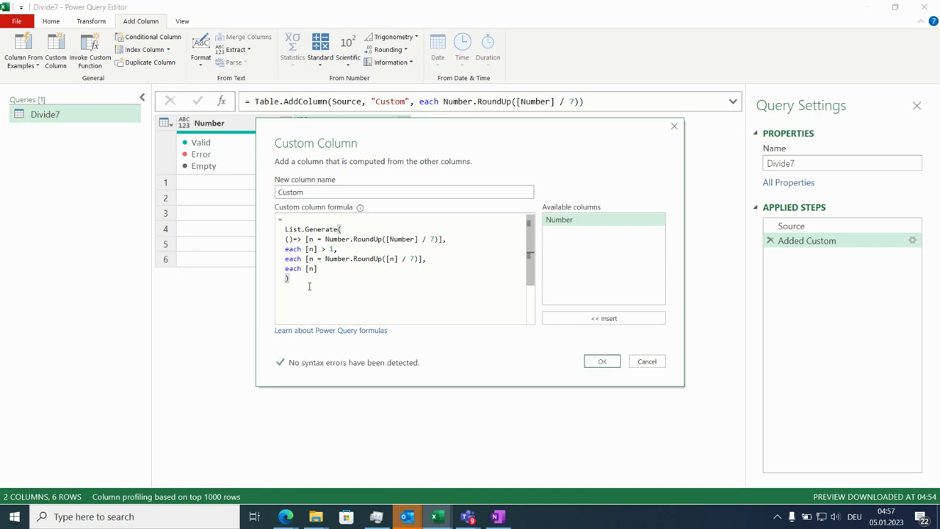
{"action": "left_click", "coordinate": [592, 365]}
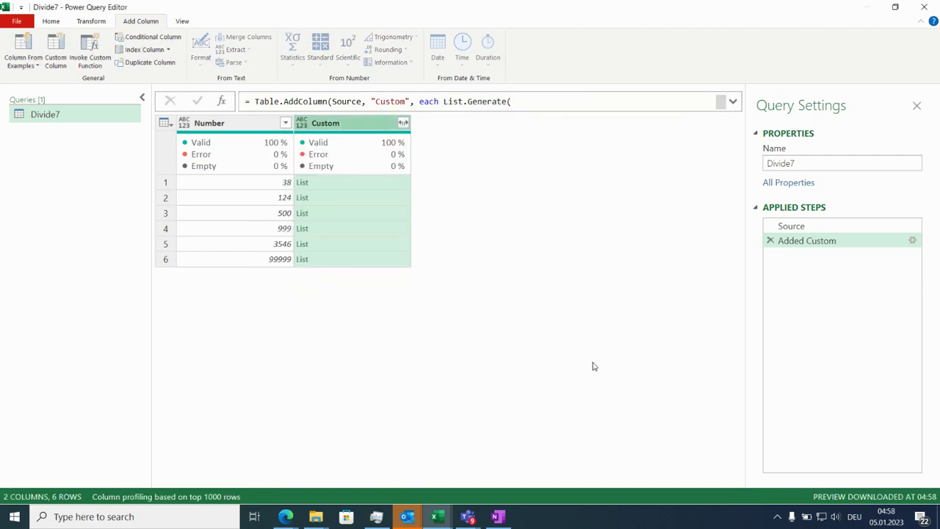
{"action": "left_click", "coordinate": [388, 188]}
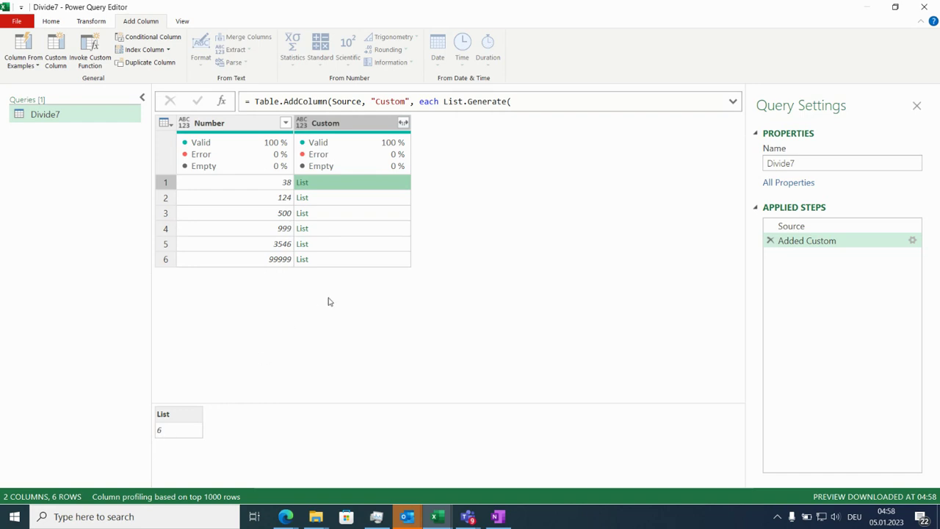
{"action": "left_click", "coordinate": [387, 201]}
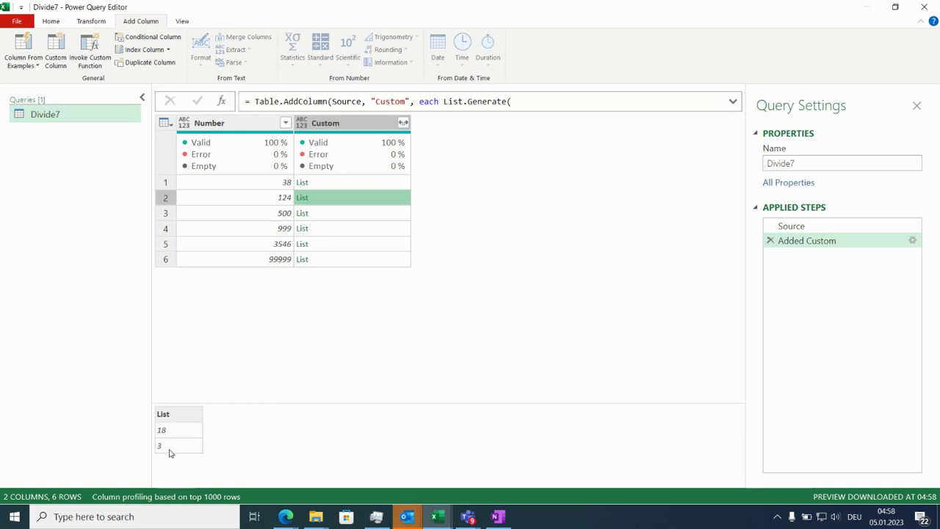
{"action": "left_click", "coordinate": [392, 214]}
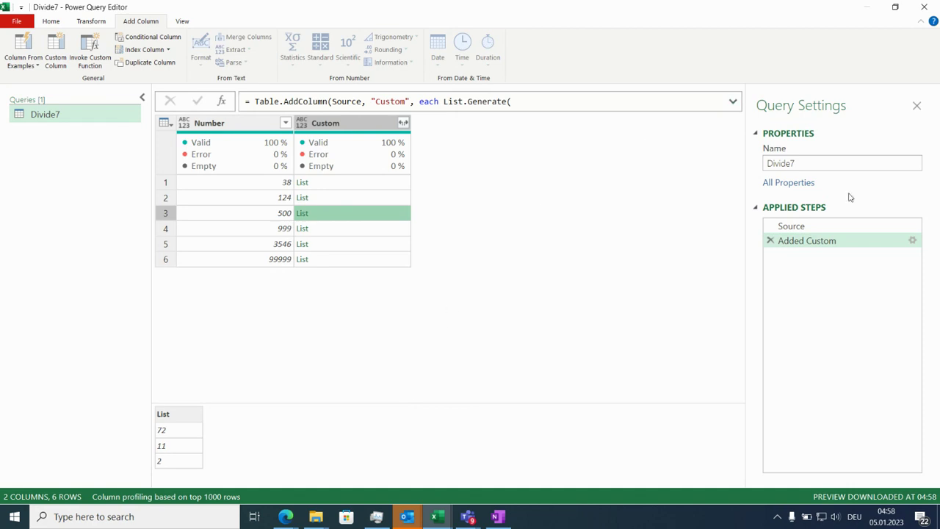
- Reopen the Added Custom formula, wrap the List.Generate expression in List.Sum( ), add +1 after it, and apply the change
{"action": "left_click", "coordinate": [913, 243]}
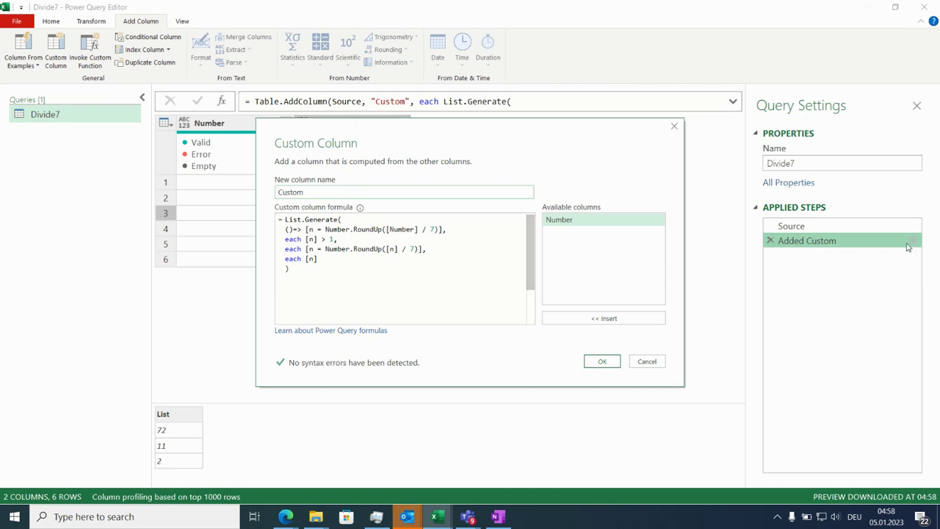
{"action": "left_click", "coordinate": [286, 218]}
{"action": "key", "text": "Return"}
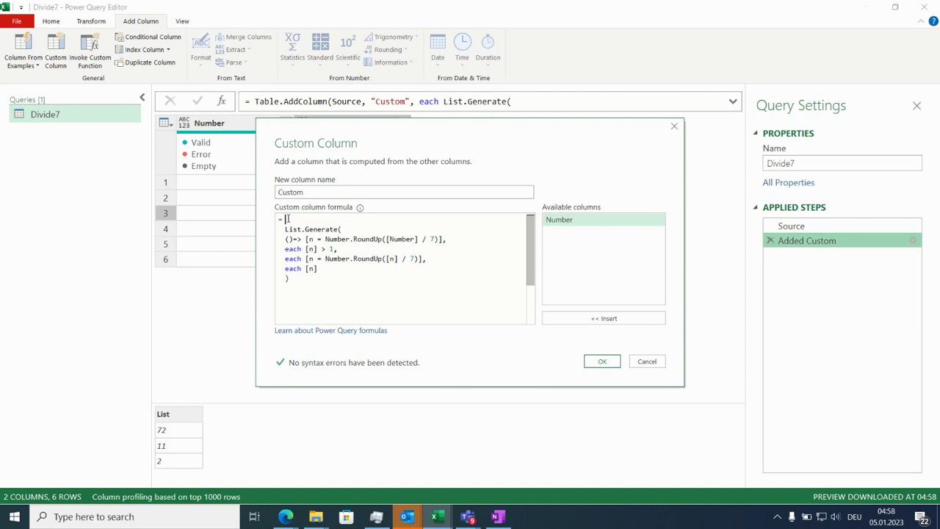
{"action": "type", "text": "listsu"}
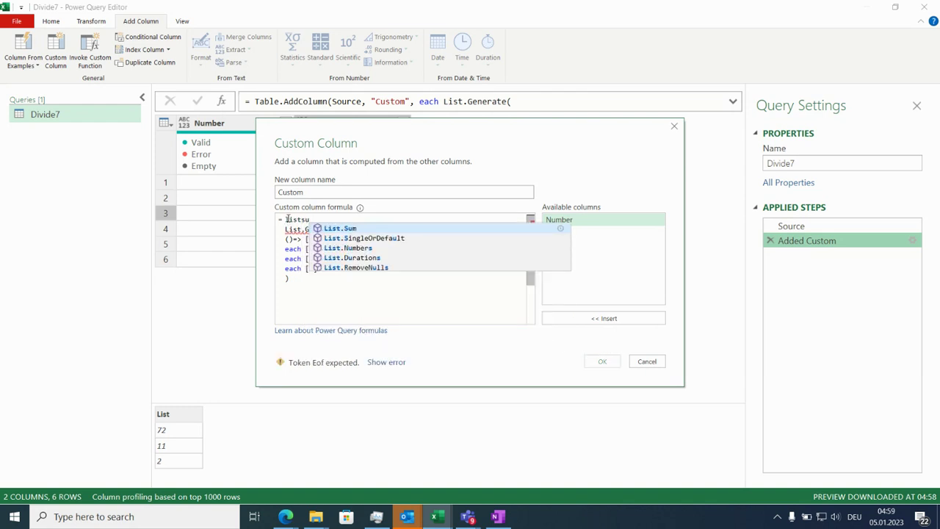
{"action": "key", "text": "Tab"}
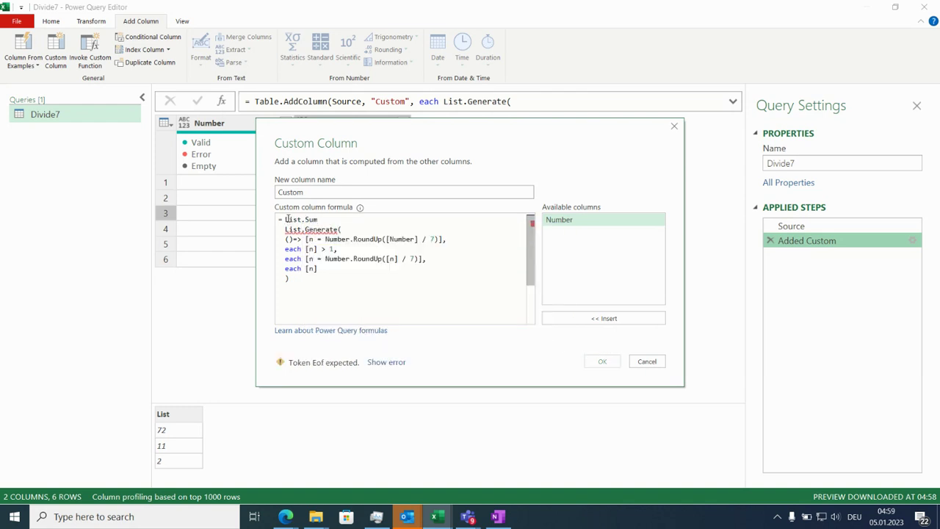
{"action": "type", "text": "("}
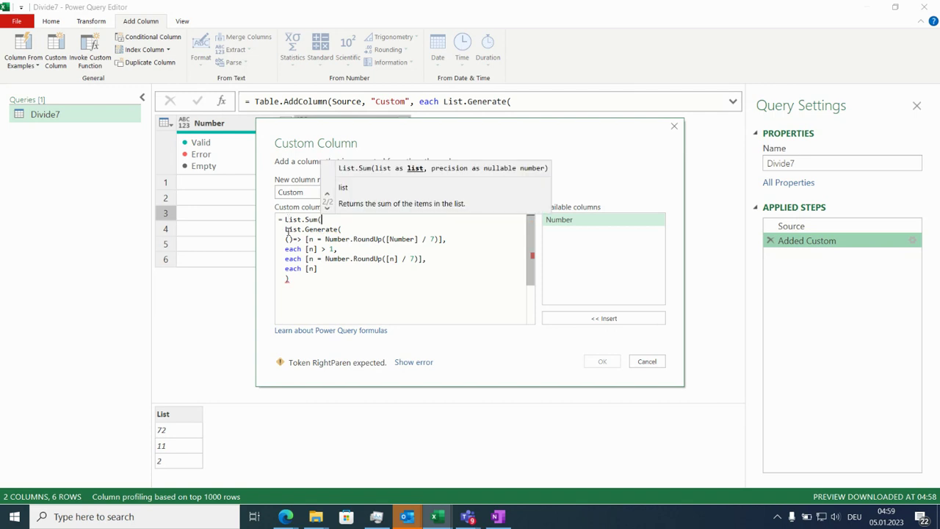
{"action": "left_click", "coordinate": [293, 280]}
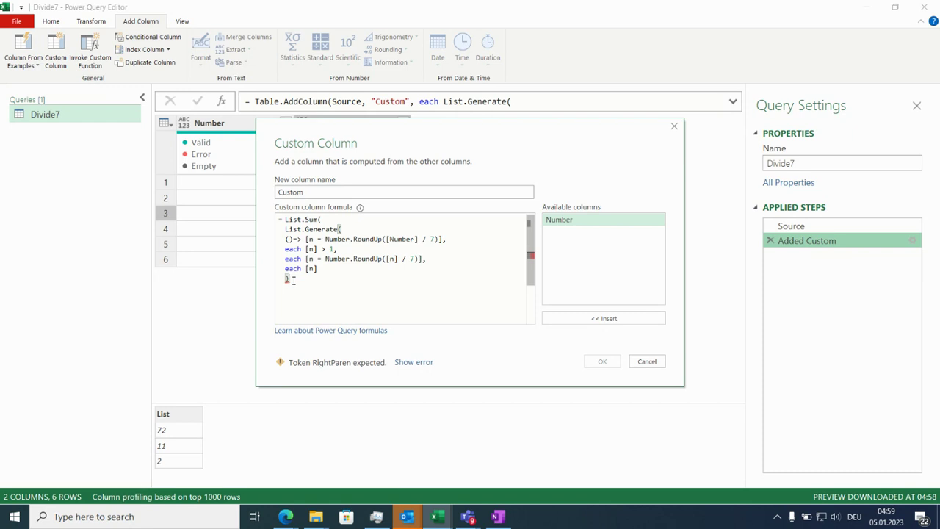
{"action": "type", "text": ")*1"}
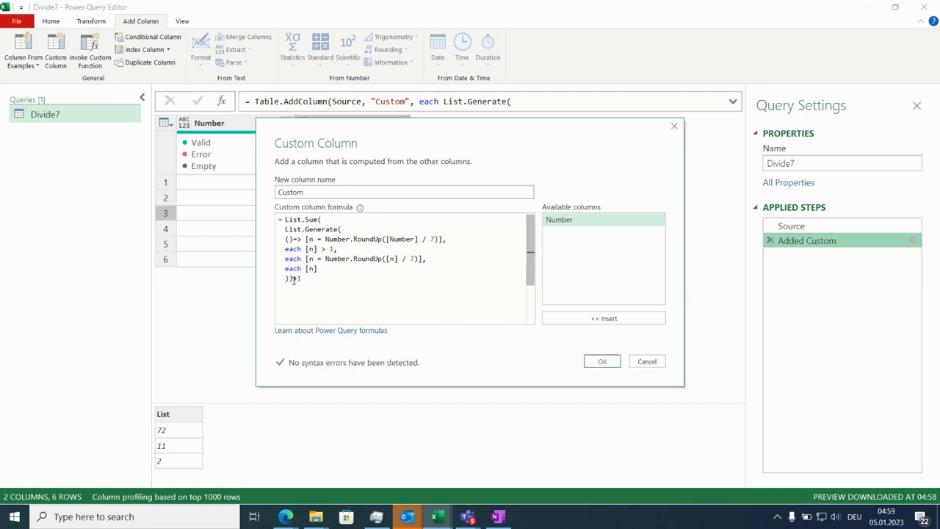
{"action": "left_click", "coordinate": [601, 361]}
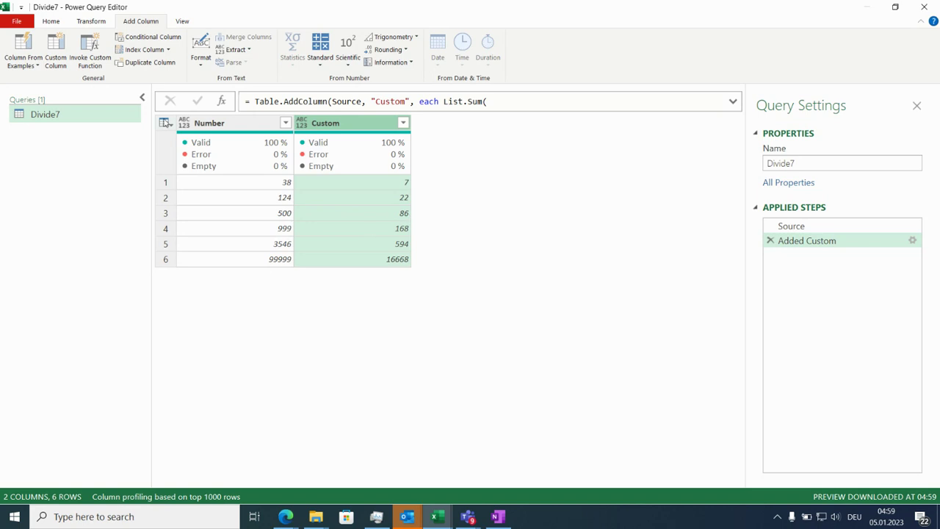
- Close the query editor and load the query as a table into the existing worksheet at =$A$10
{"action": "left_click", "coordinate": [51, 22]}
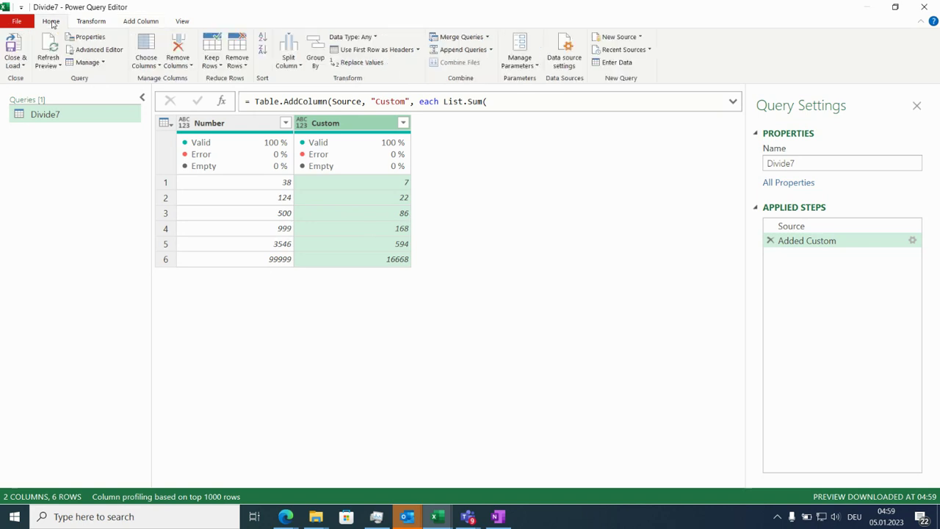
{"action": "left_click", "coordinate": [25, 65]}
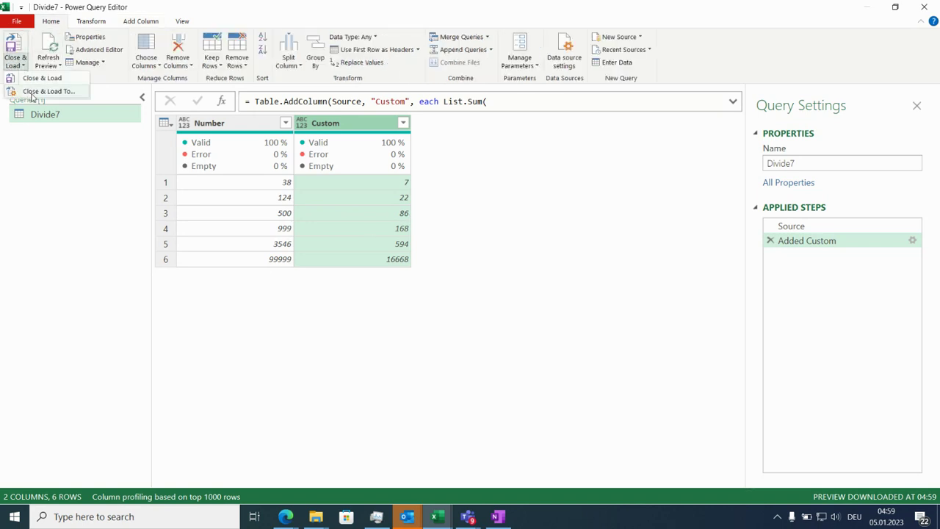
{"action": "left_click", "coordinate": [32, 94]}
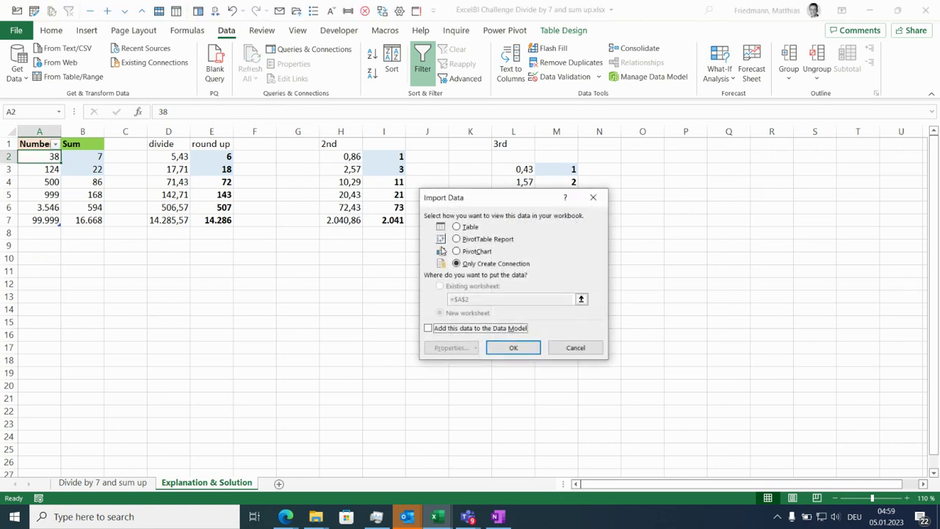
{"action": "left_click", "coordinate": [470, 227]}
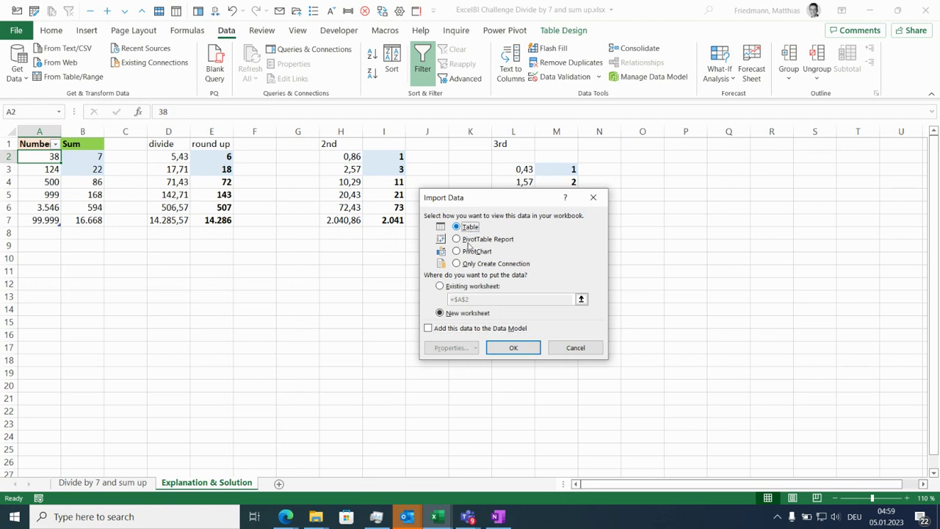
{"action": "left_click", "coordinate": [456, 288]}
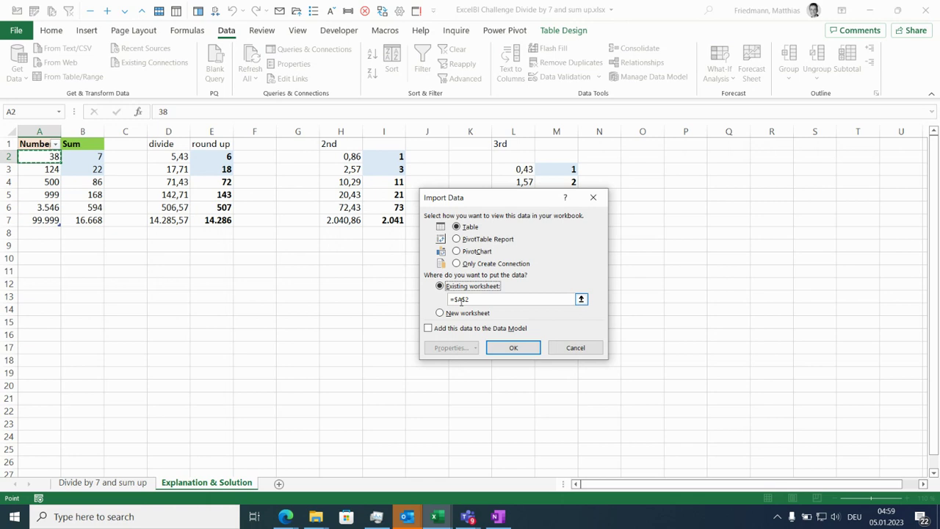
{"action": "left_click", "coordinate": [474, 299]}
{"action": "key", "text": "BackSpace"}
{"action": "type", "text": "10"}
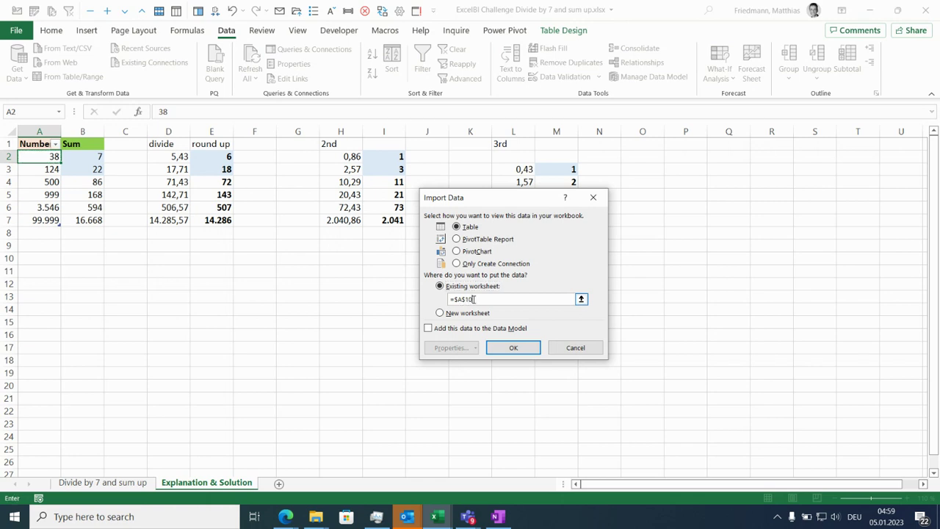
{"action": "left_click", "coordinate": [529, 349]}
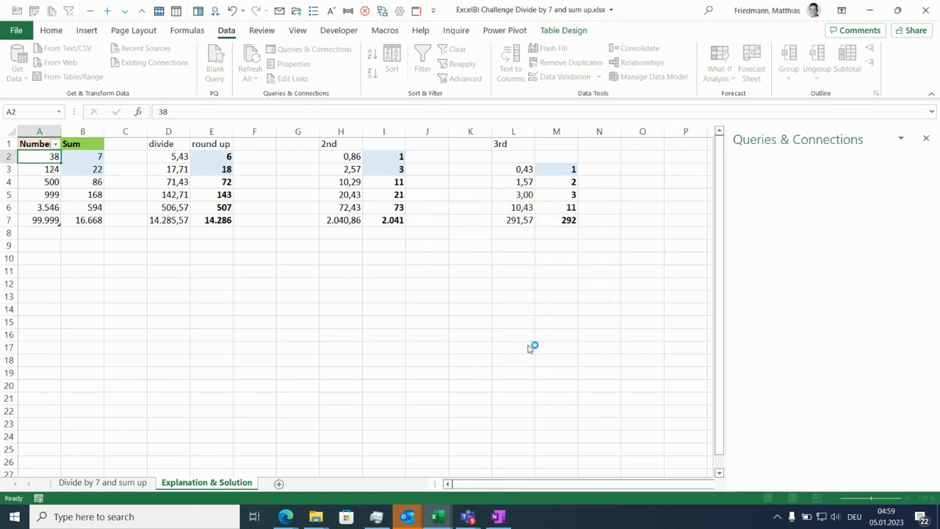